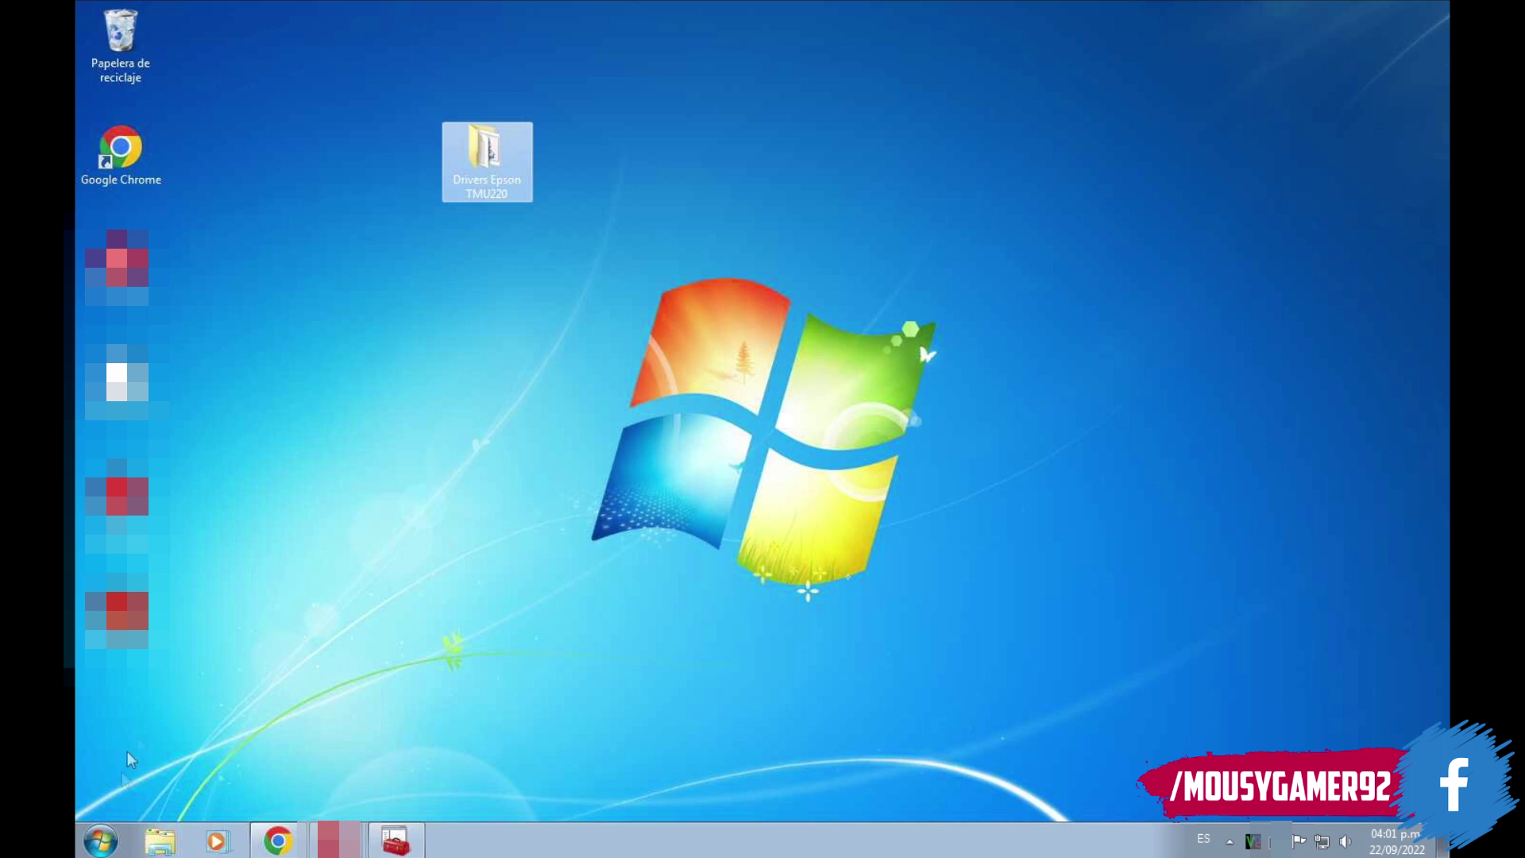
- Open Devices and Printers and select the unspecified EPSON UB-U03II device to view its status
click(118, 845)
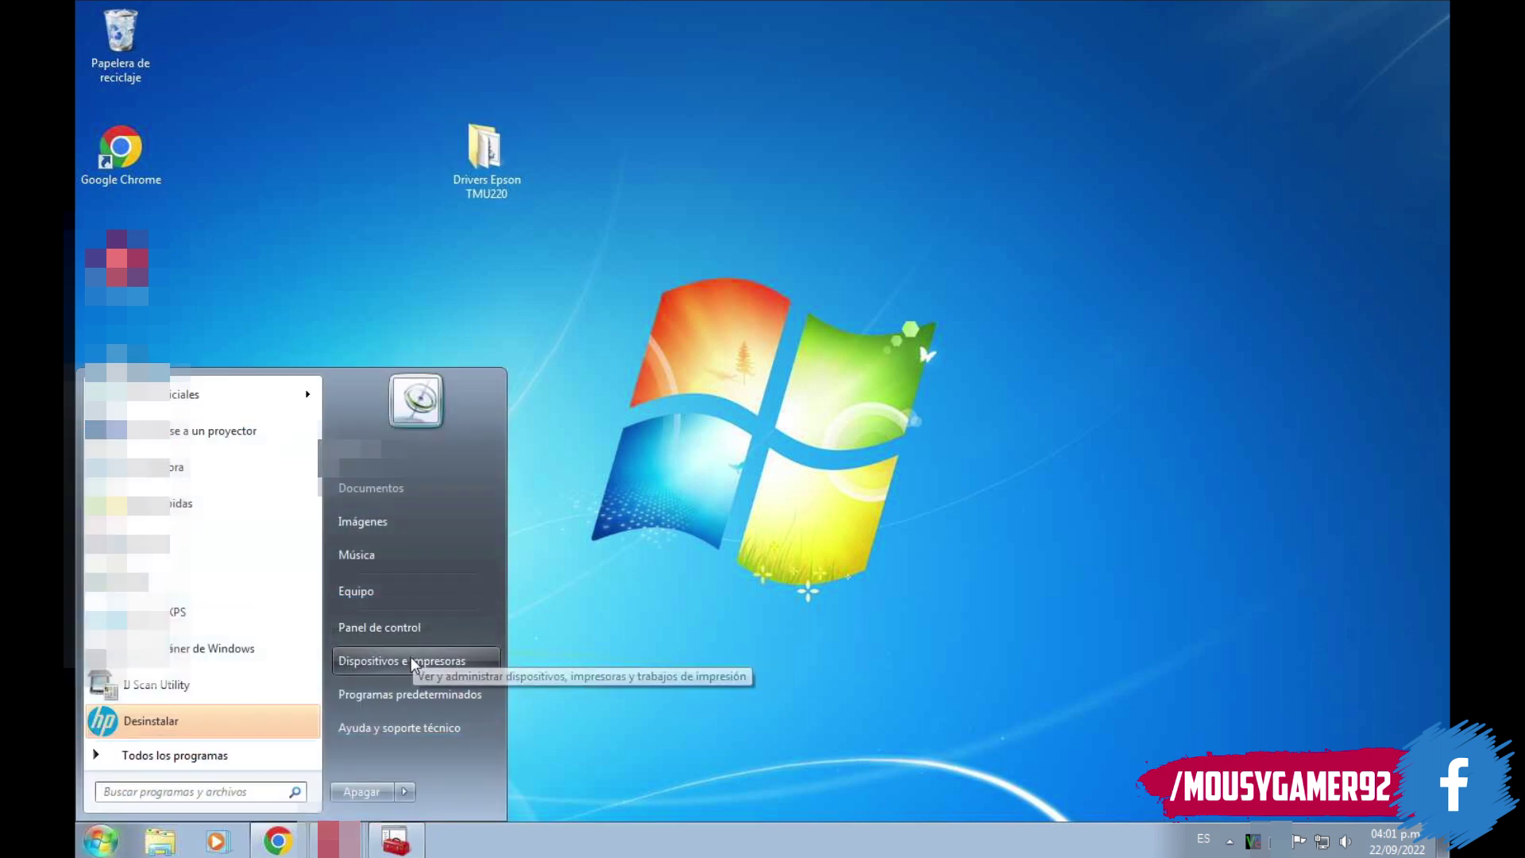
click(404, 558)
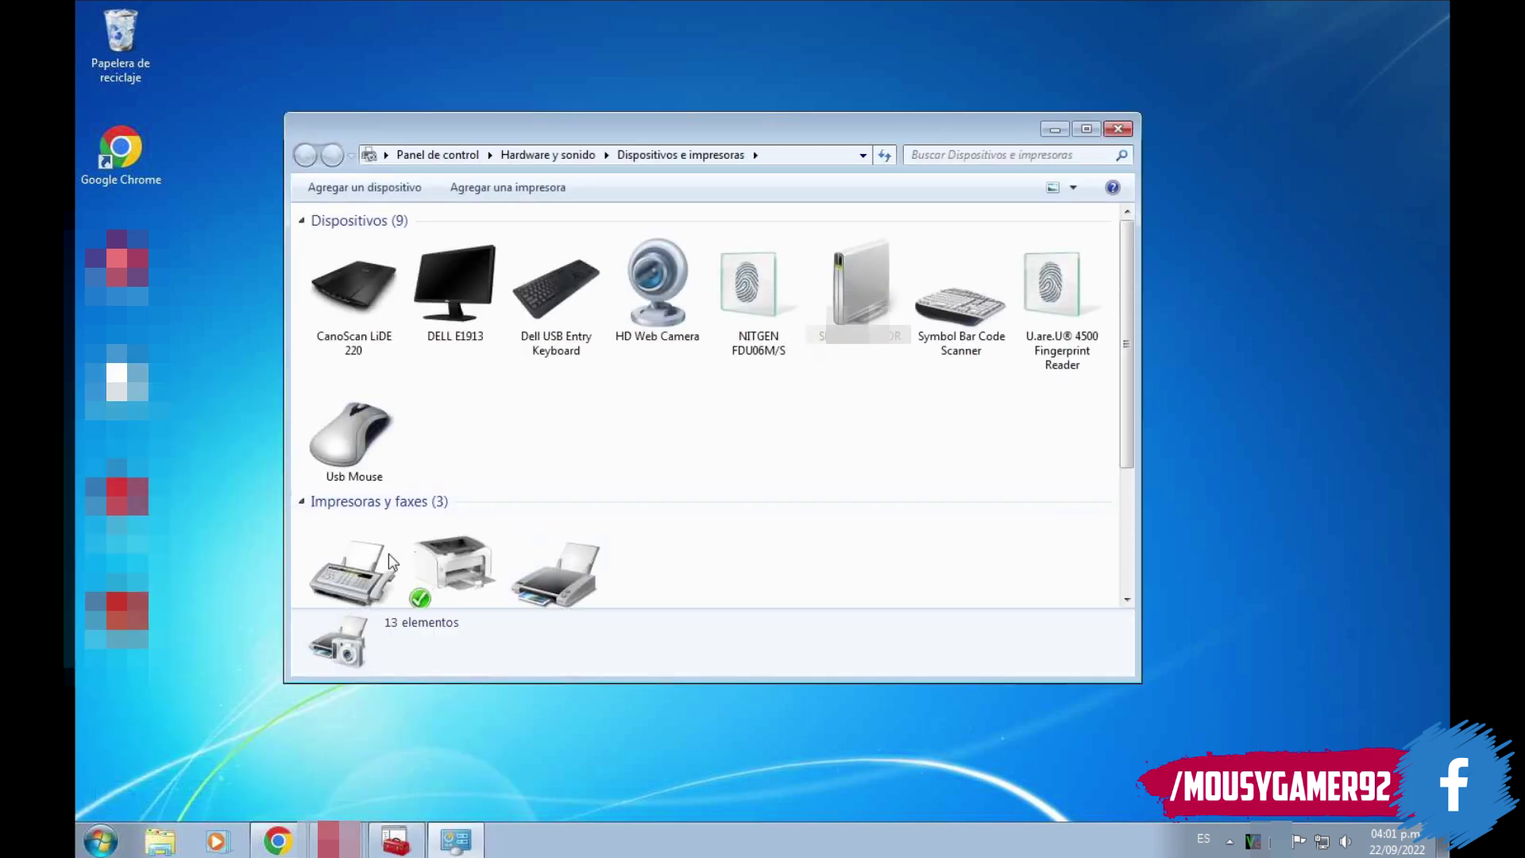
scroll(391, 547, down, 2)
click(358, 534)
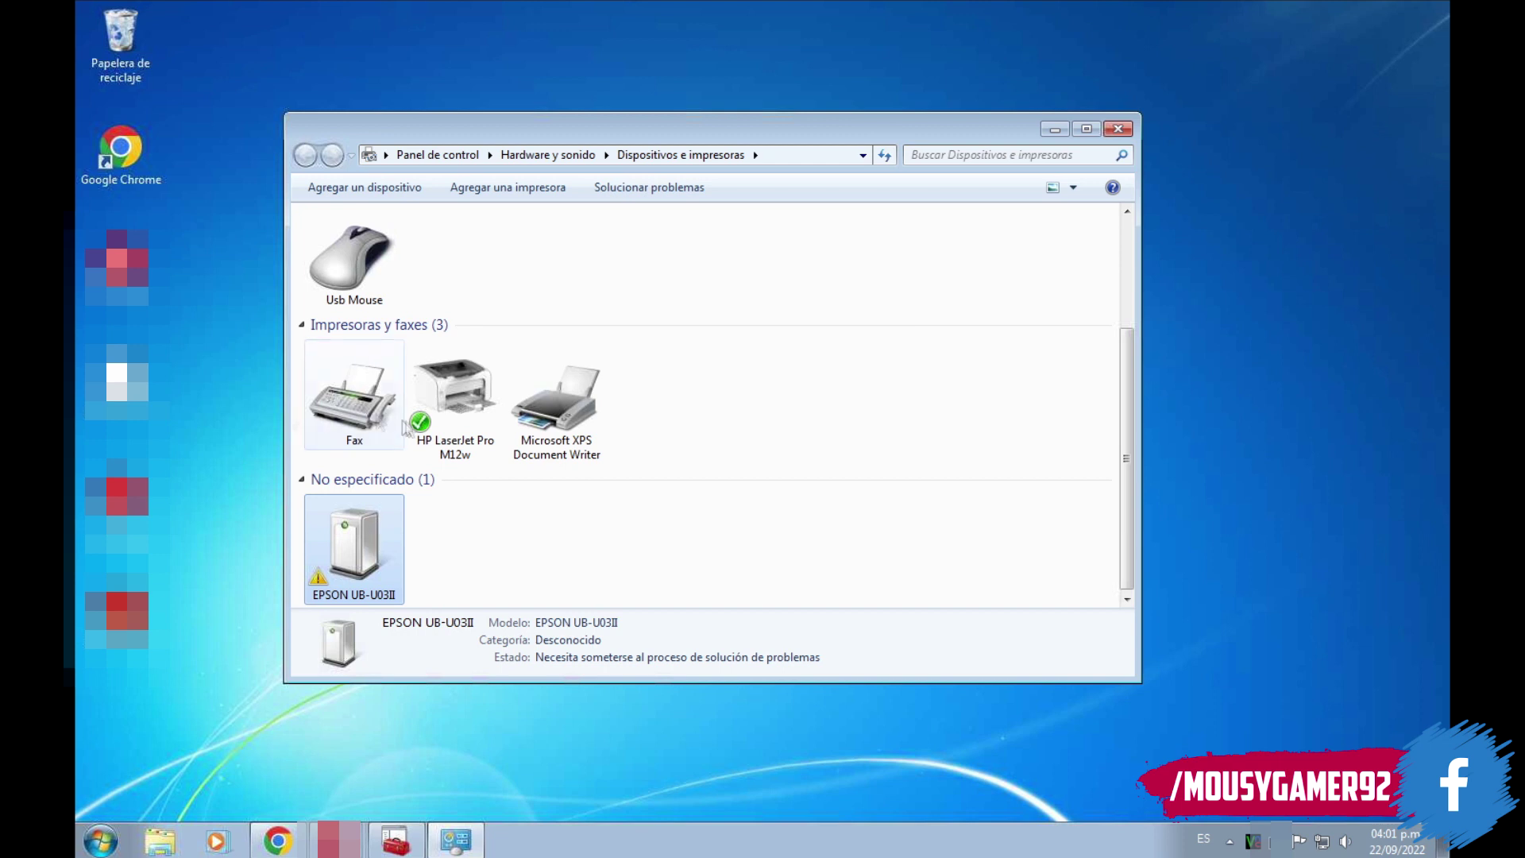
mouse_move(413, 431)
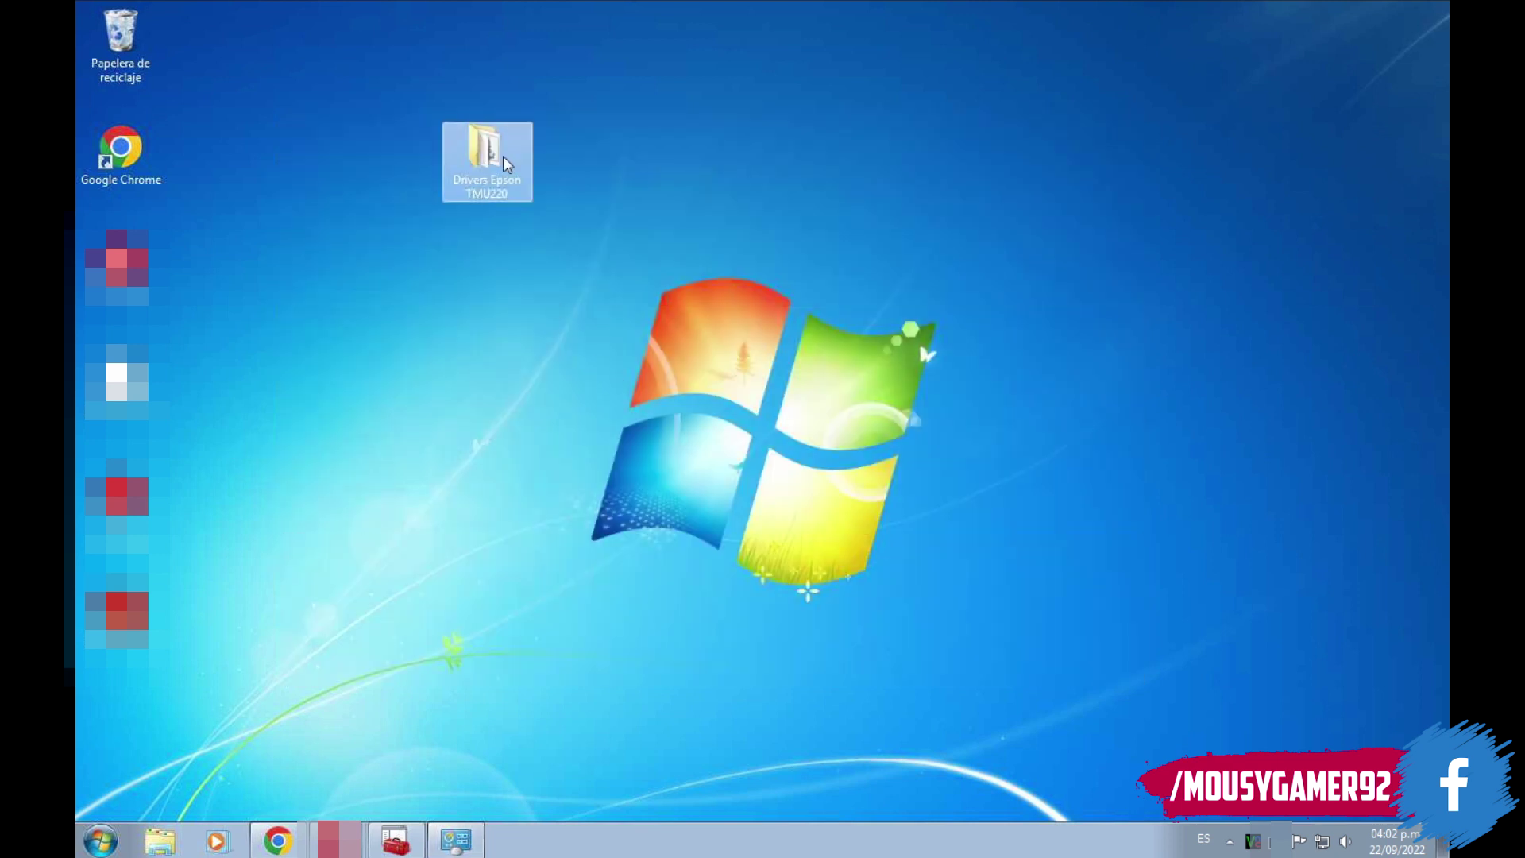
- Launch the APD_412E installer from the Drivers Epson TMU220 folder on the desktop
double_click(503, 159)
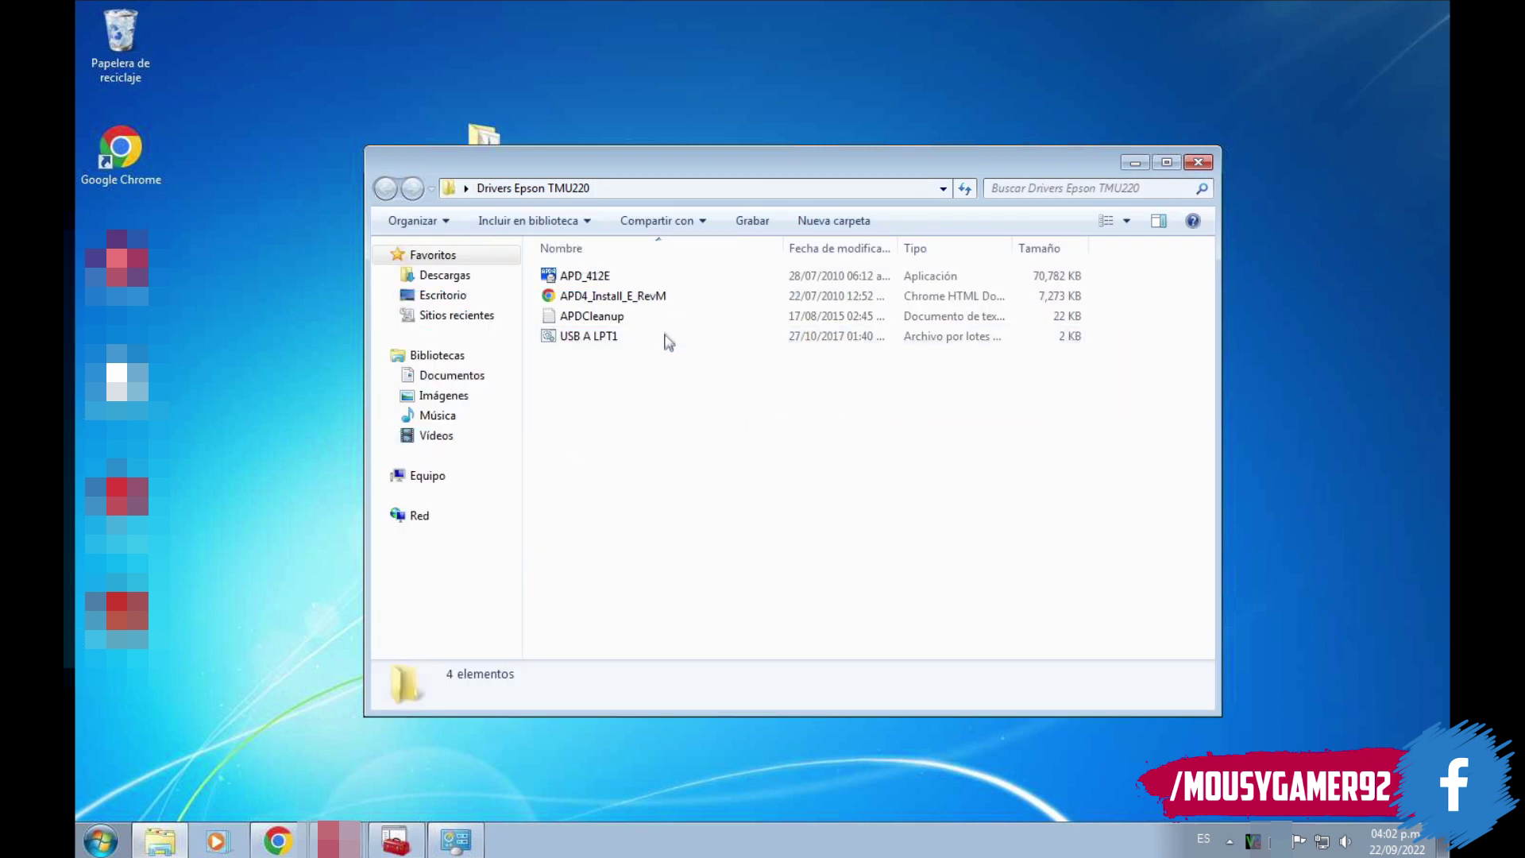
click(610, 282)
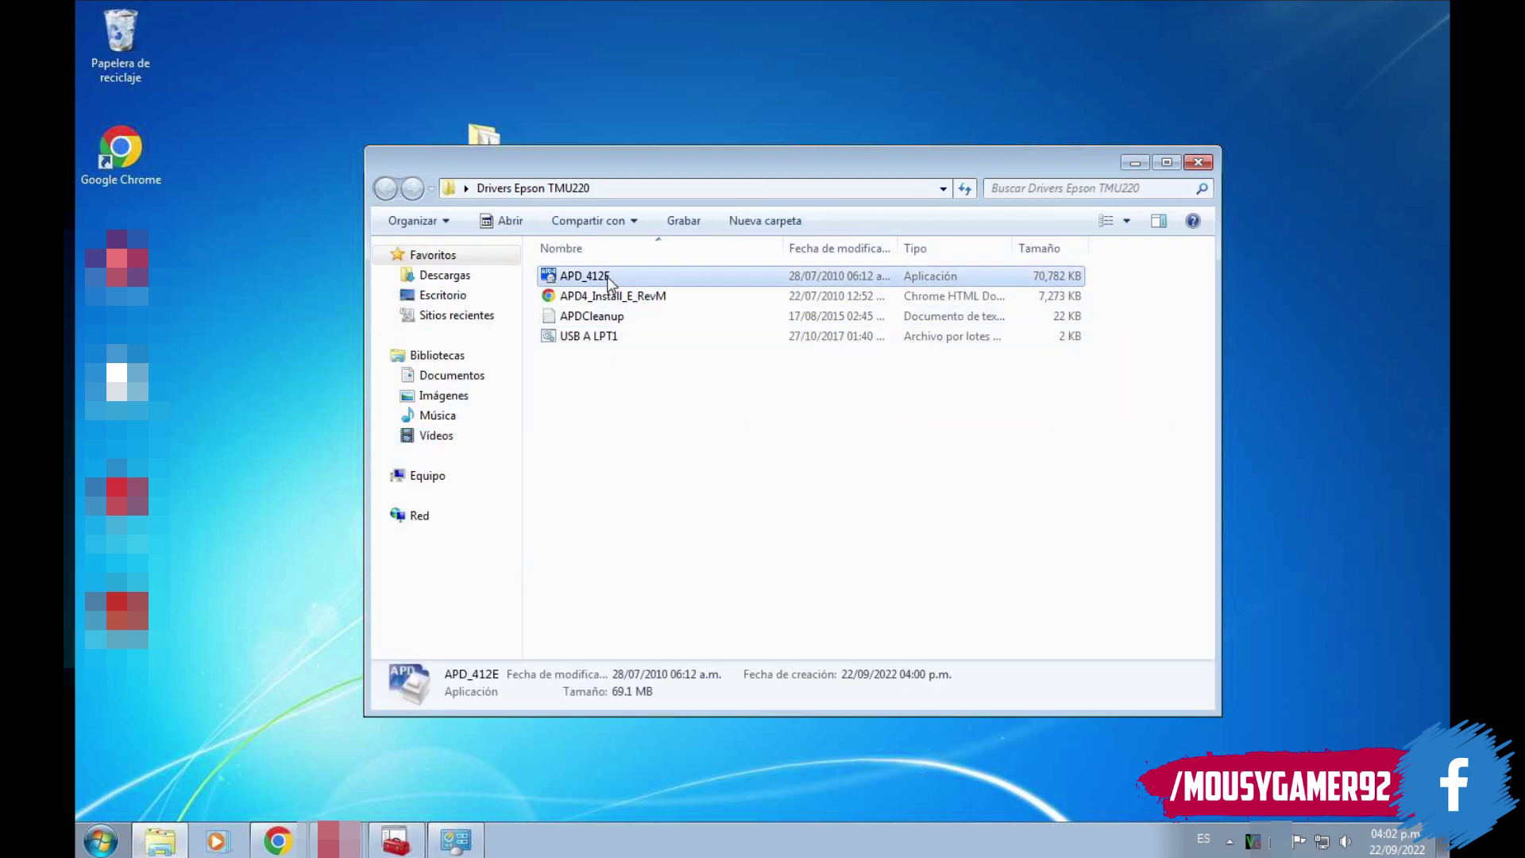
double_click(609, 282)
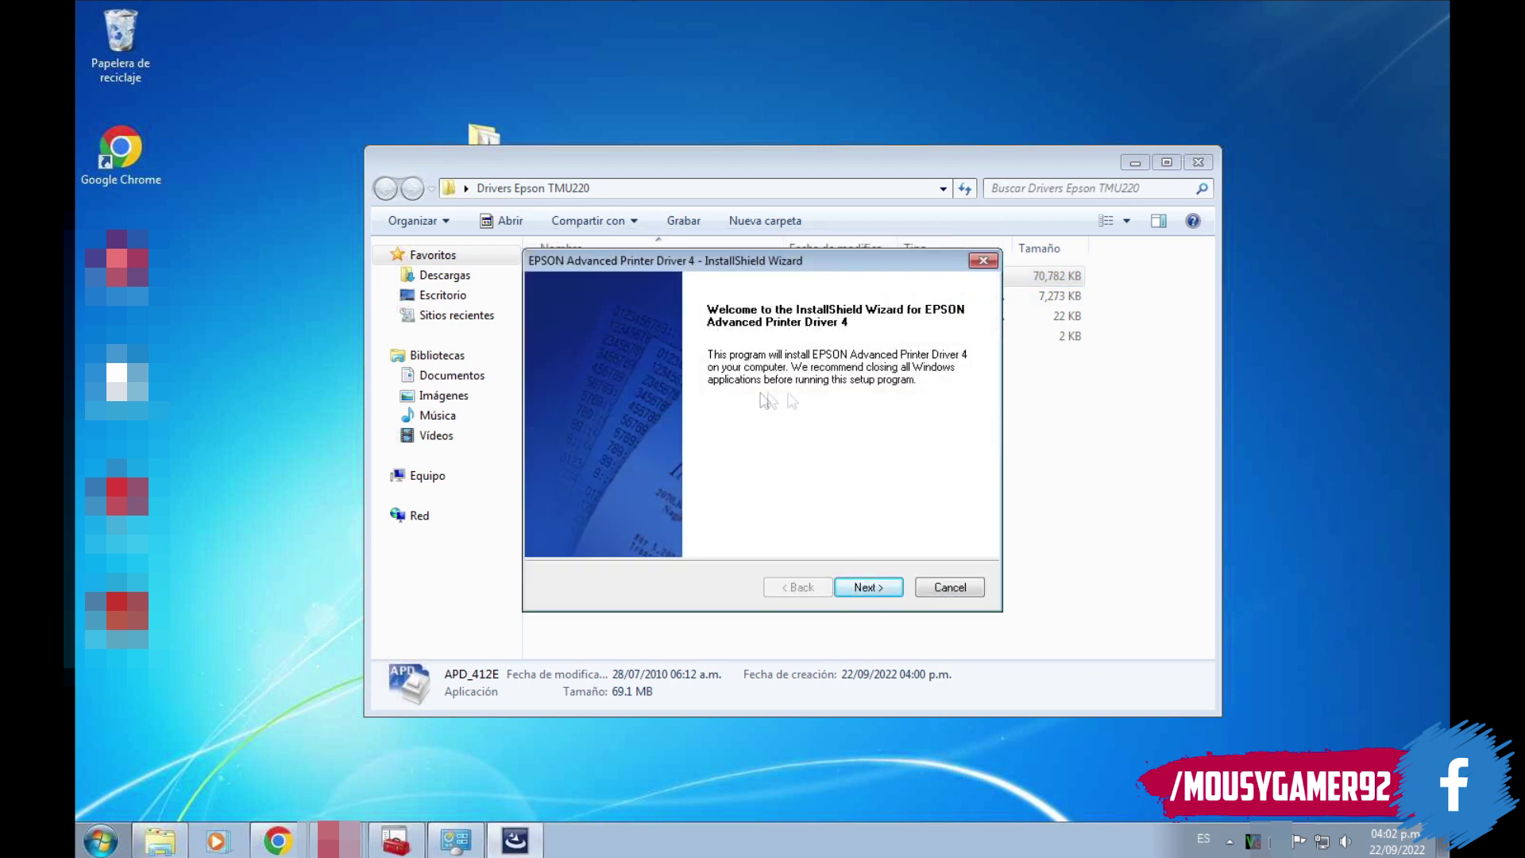
- Accept the license agreement for EPSON Advanced Printer Driver 4 and proceed with the Standard setup type
click(882, 590)
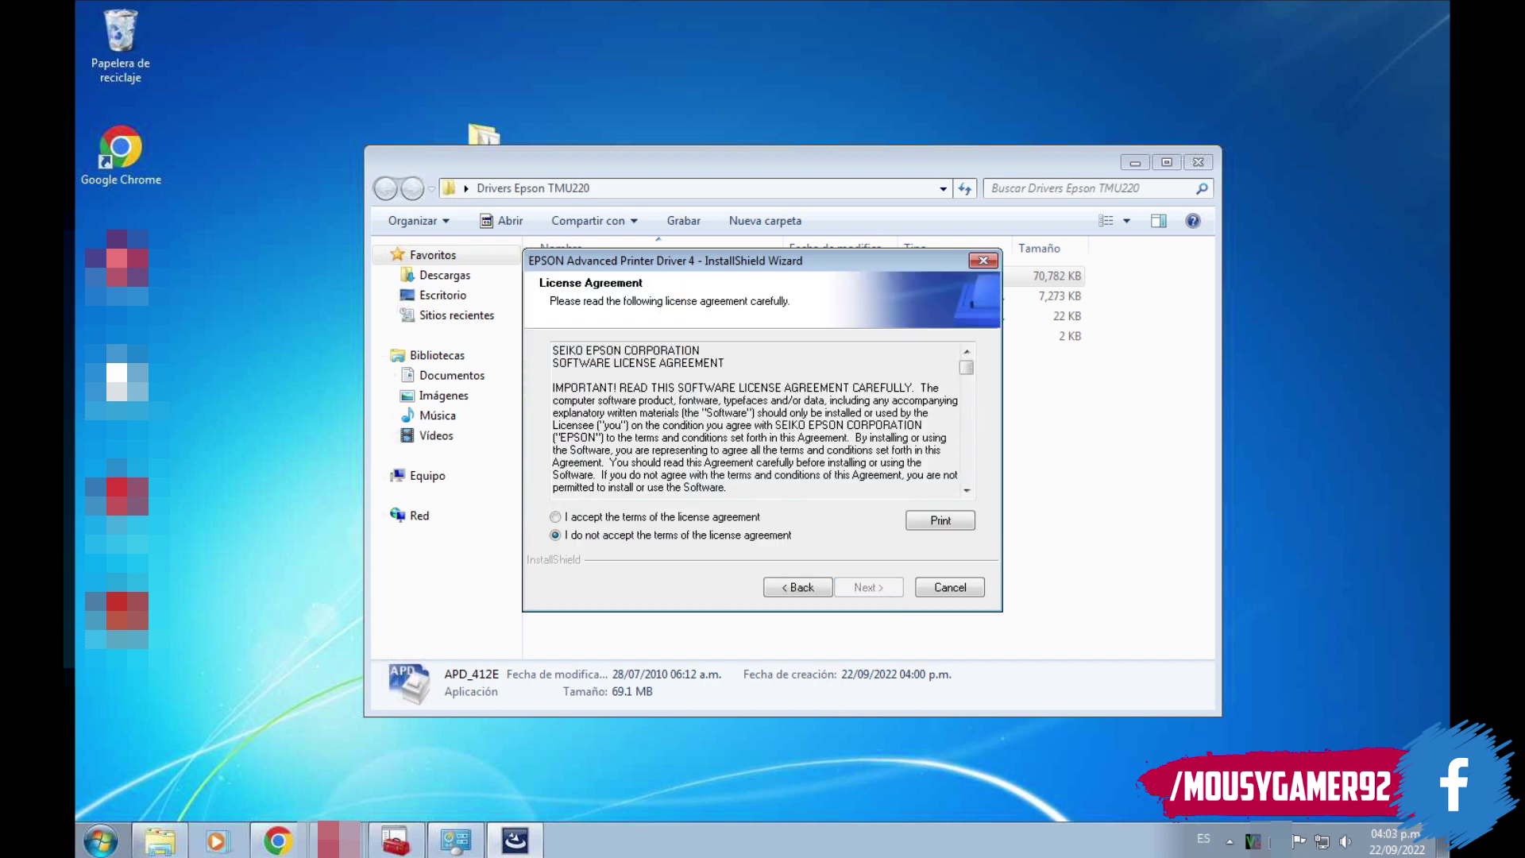
click(611, 518)
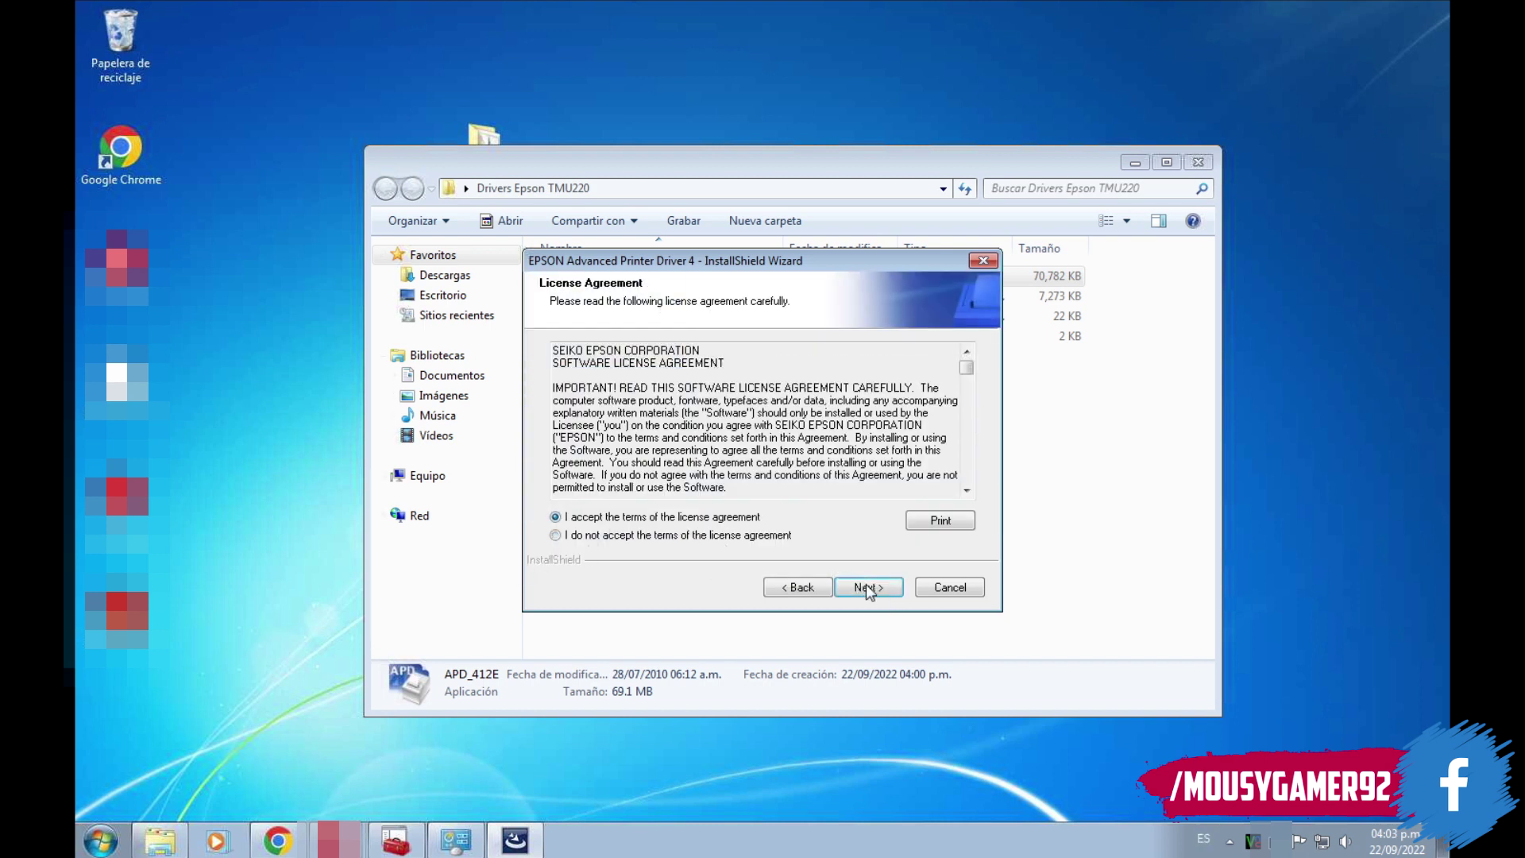
click(866, 588)
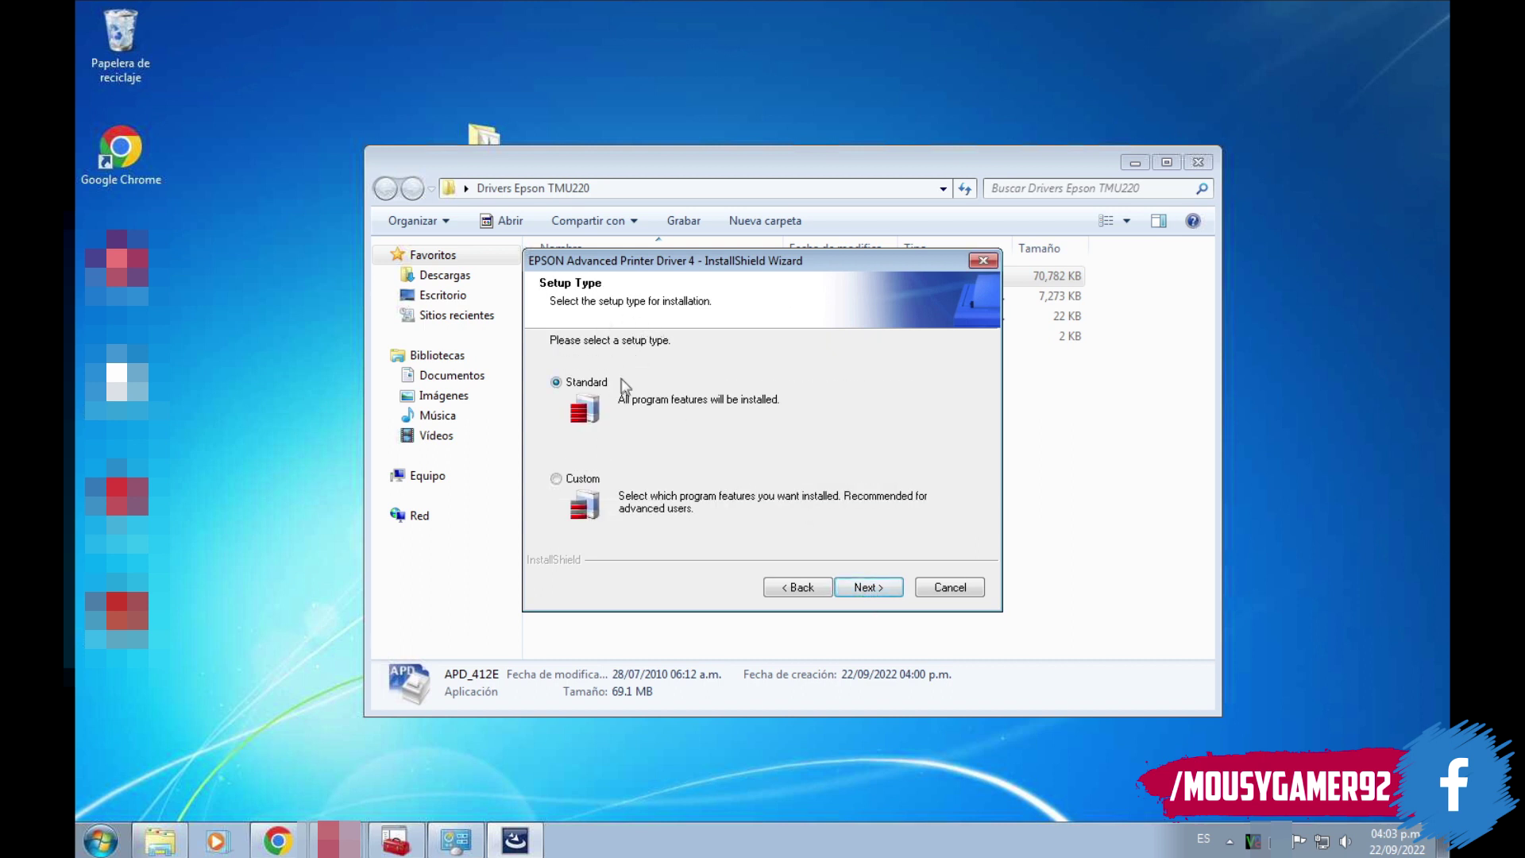
click(878, 584)
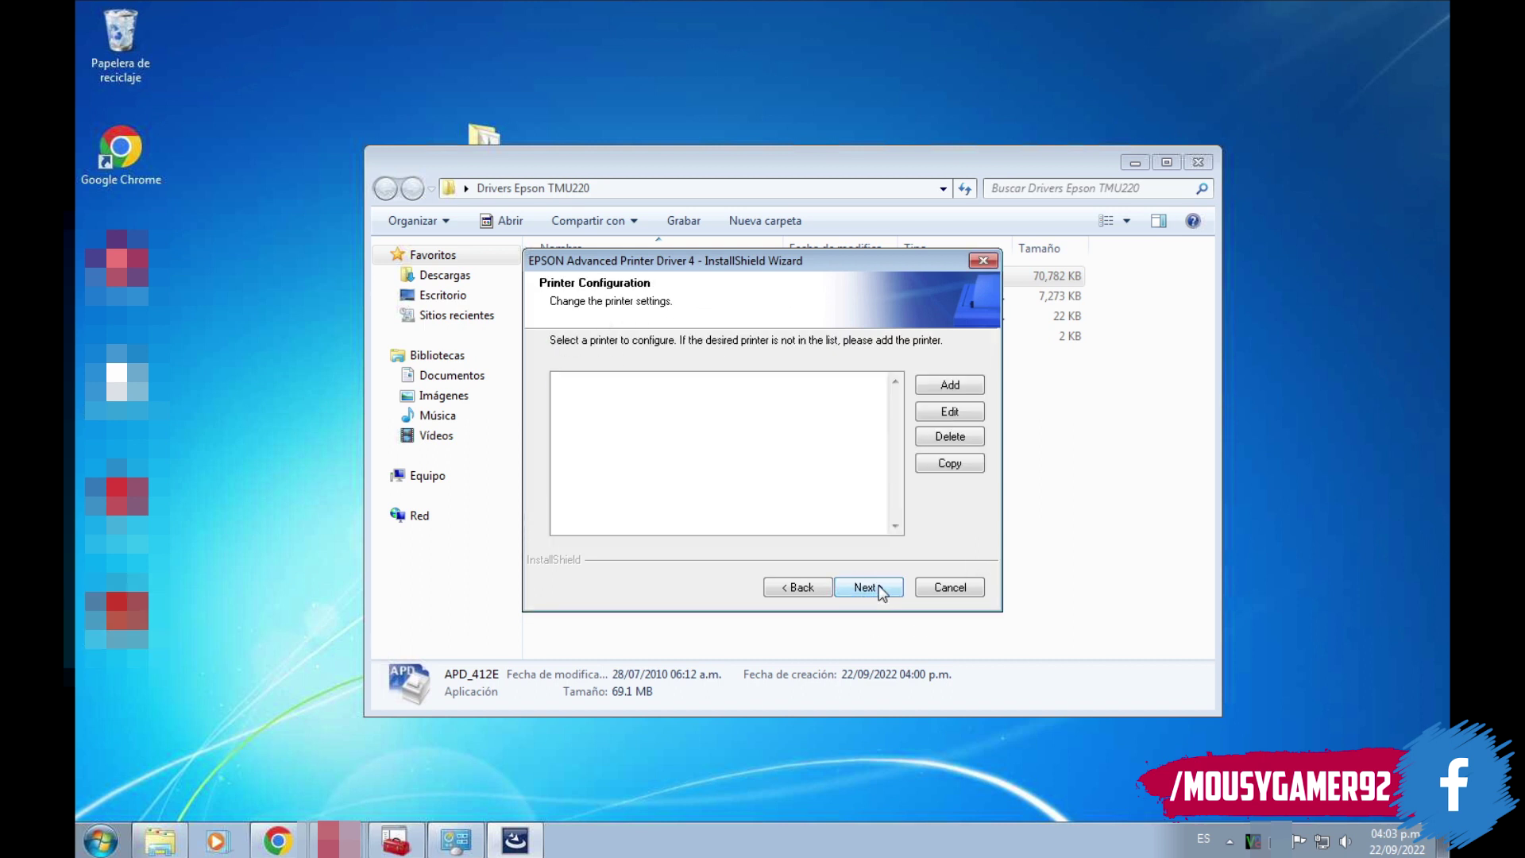
- Add a printer to the configuration with the EPSON TM-U220 Receipt driver and the port type Create a USB port
click(941, 384)
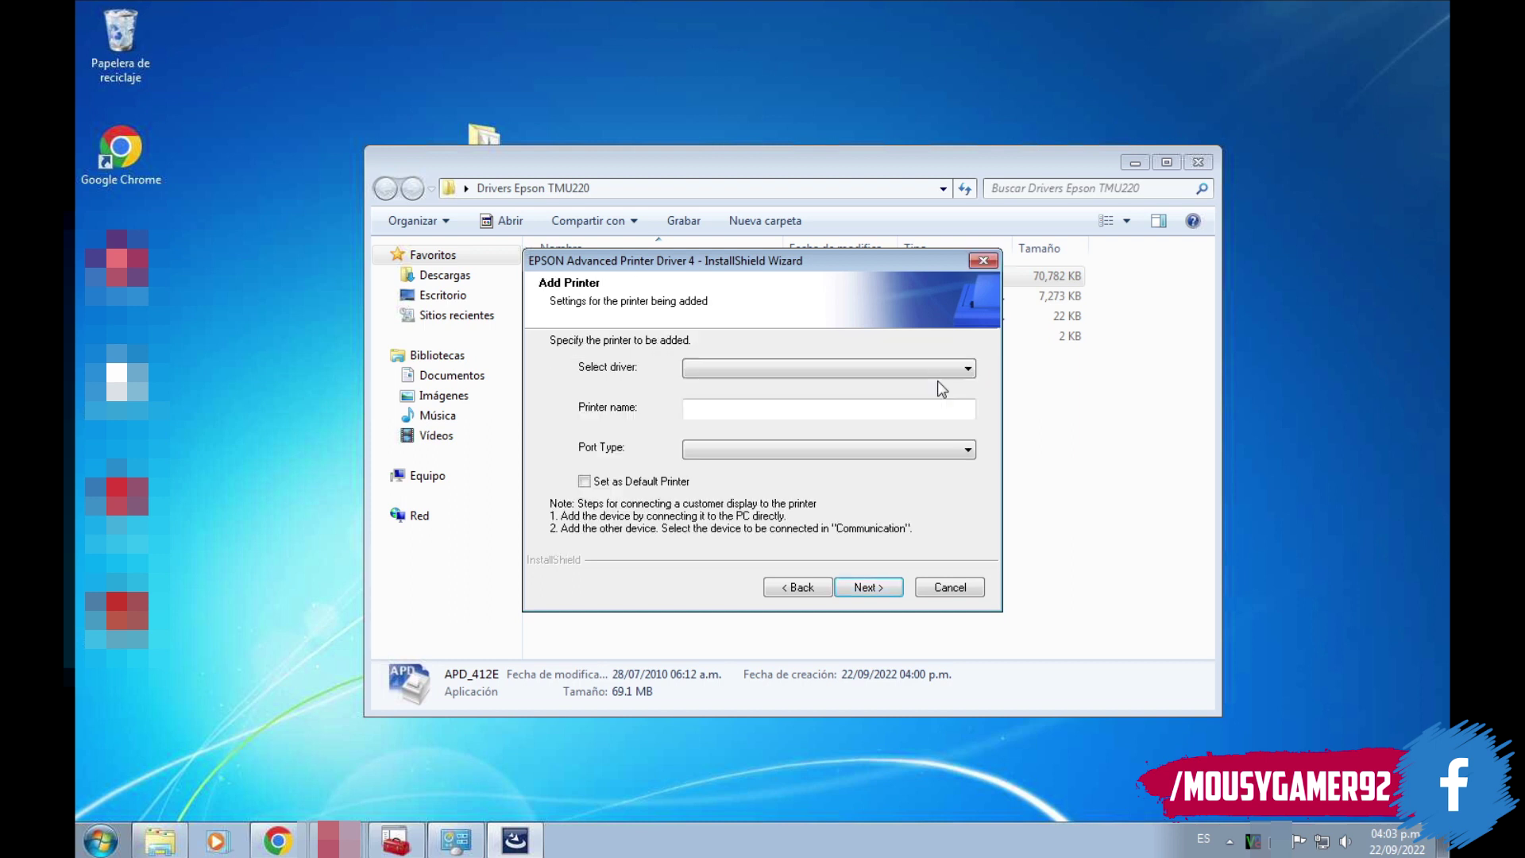
click(803, 368)
scroll(810, 556, down, 10)
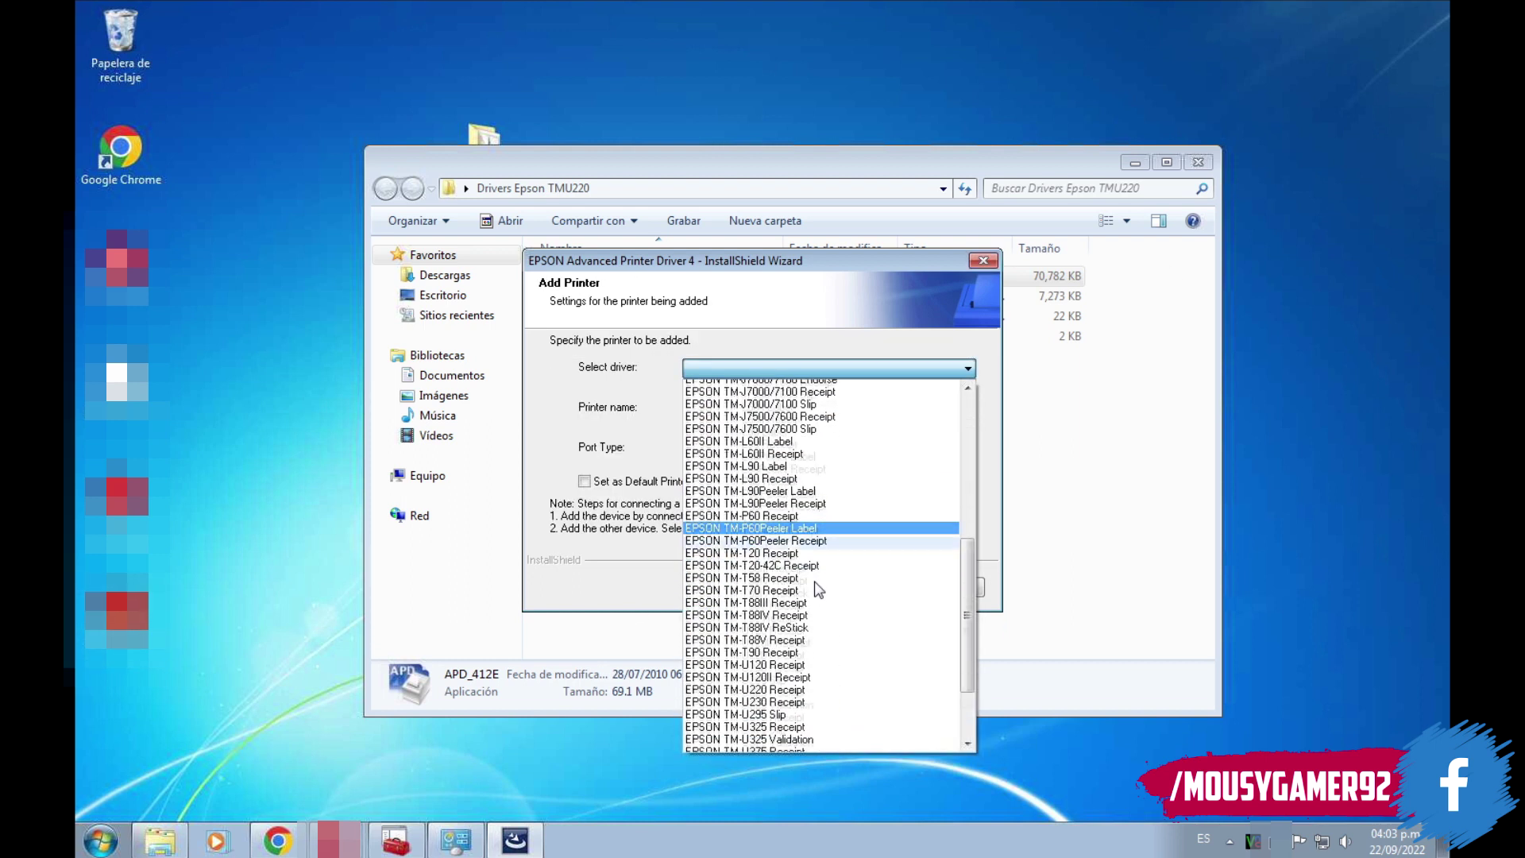
scroll(818, 589, down, 3)
click(790, 627)
click(790, 457)
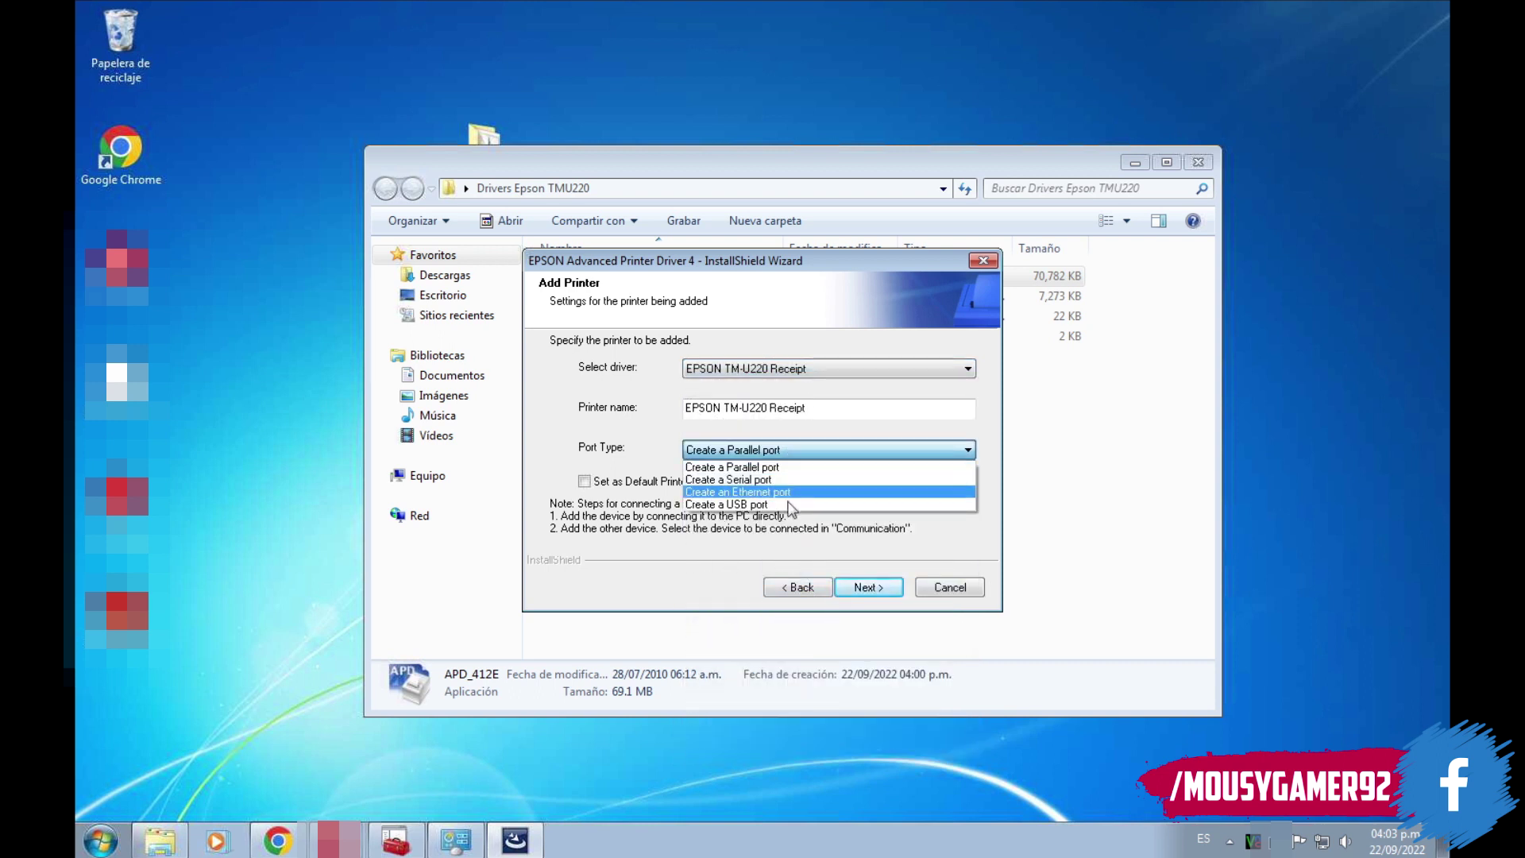
click(791, 505)
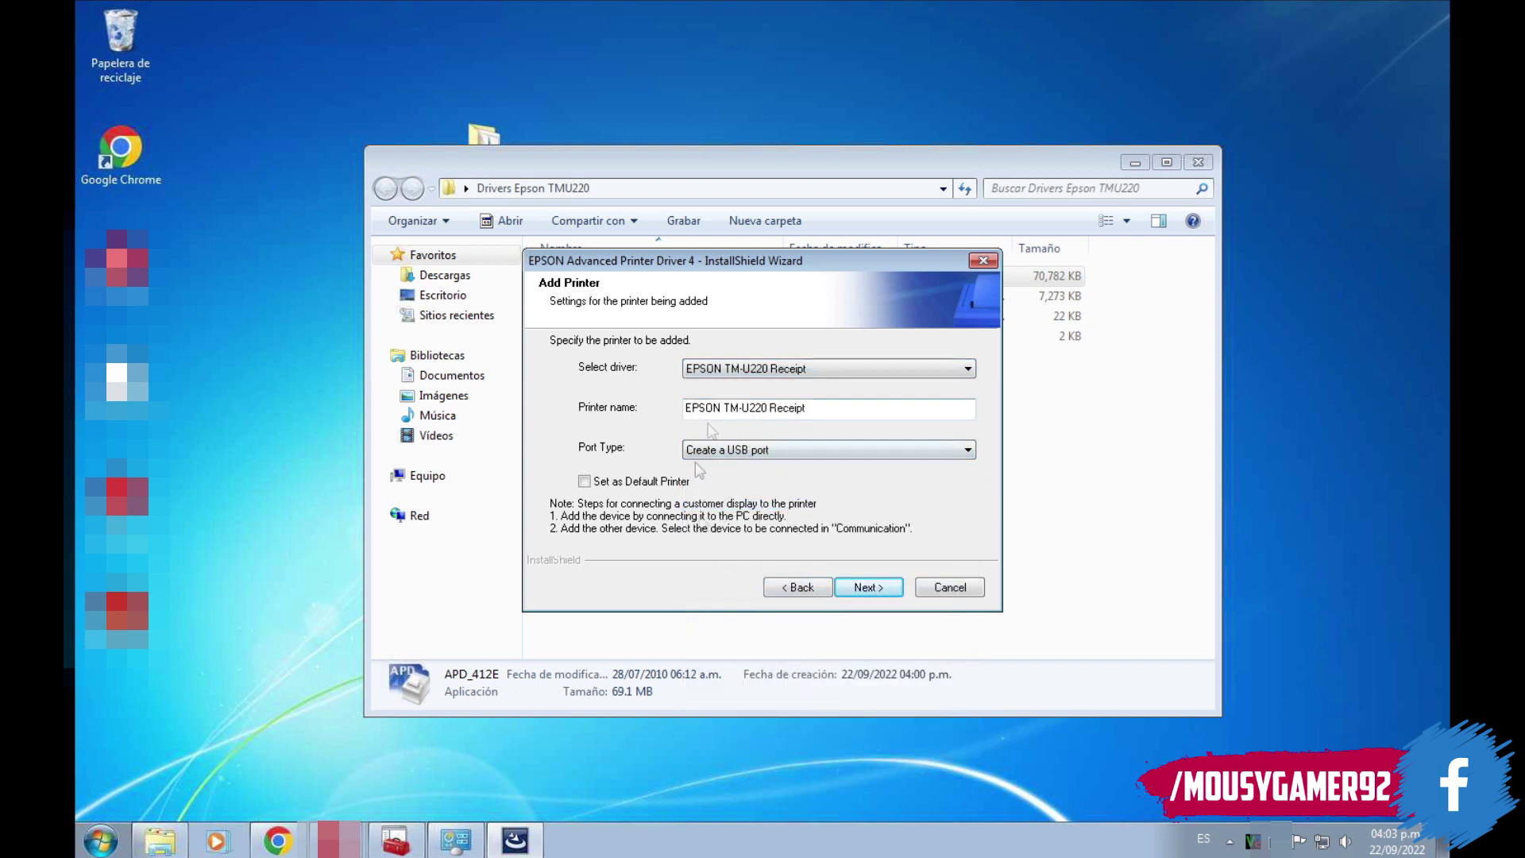
click(868, 588)
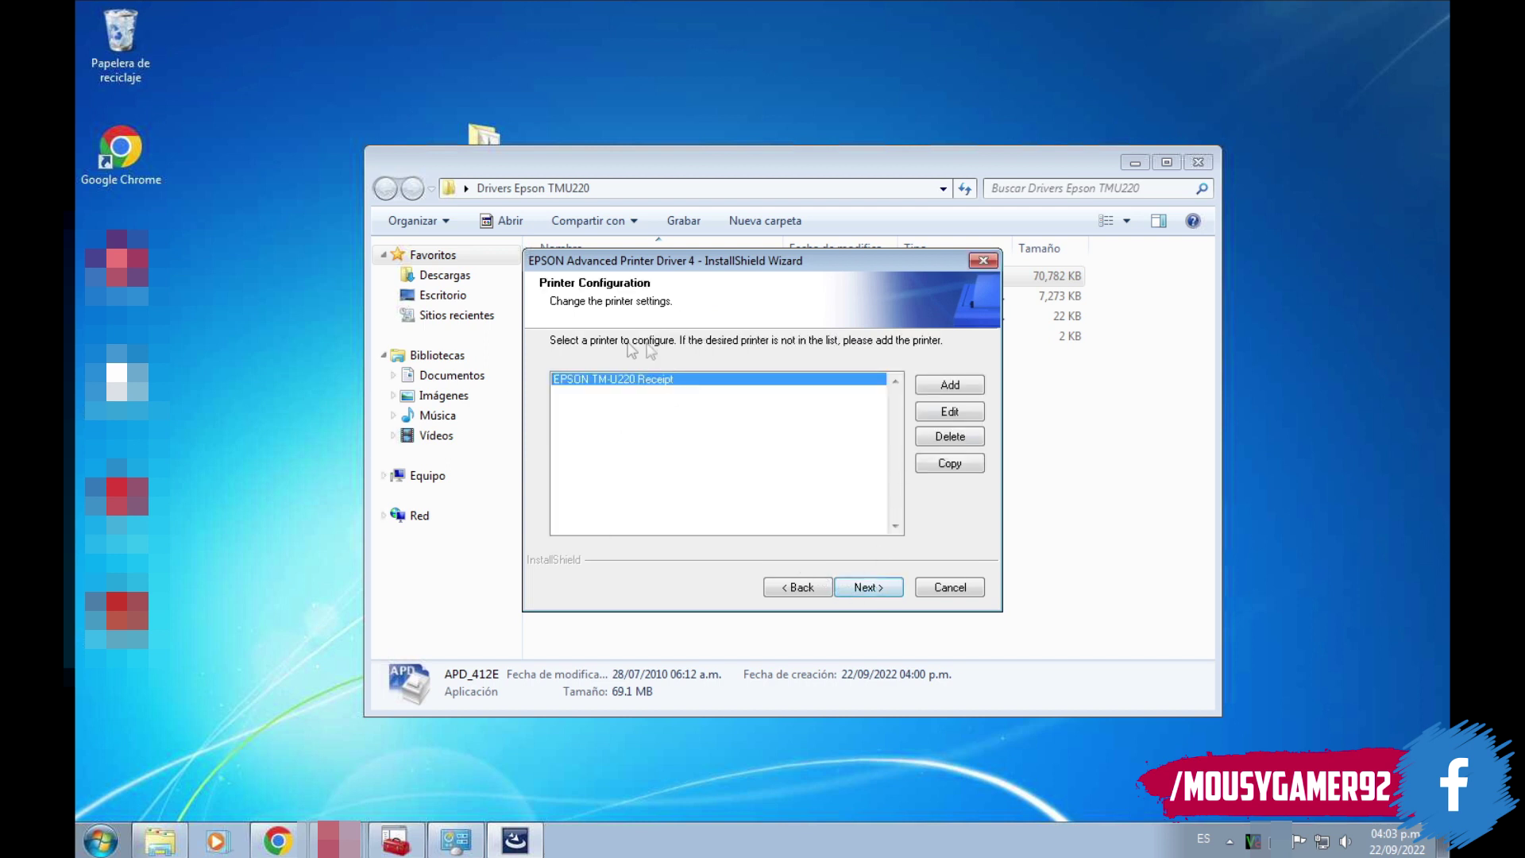
- Install the driver with the configured settings, finish the wizard and close the drivers folder
click(884, 589)
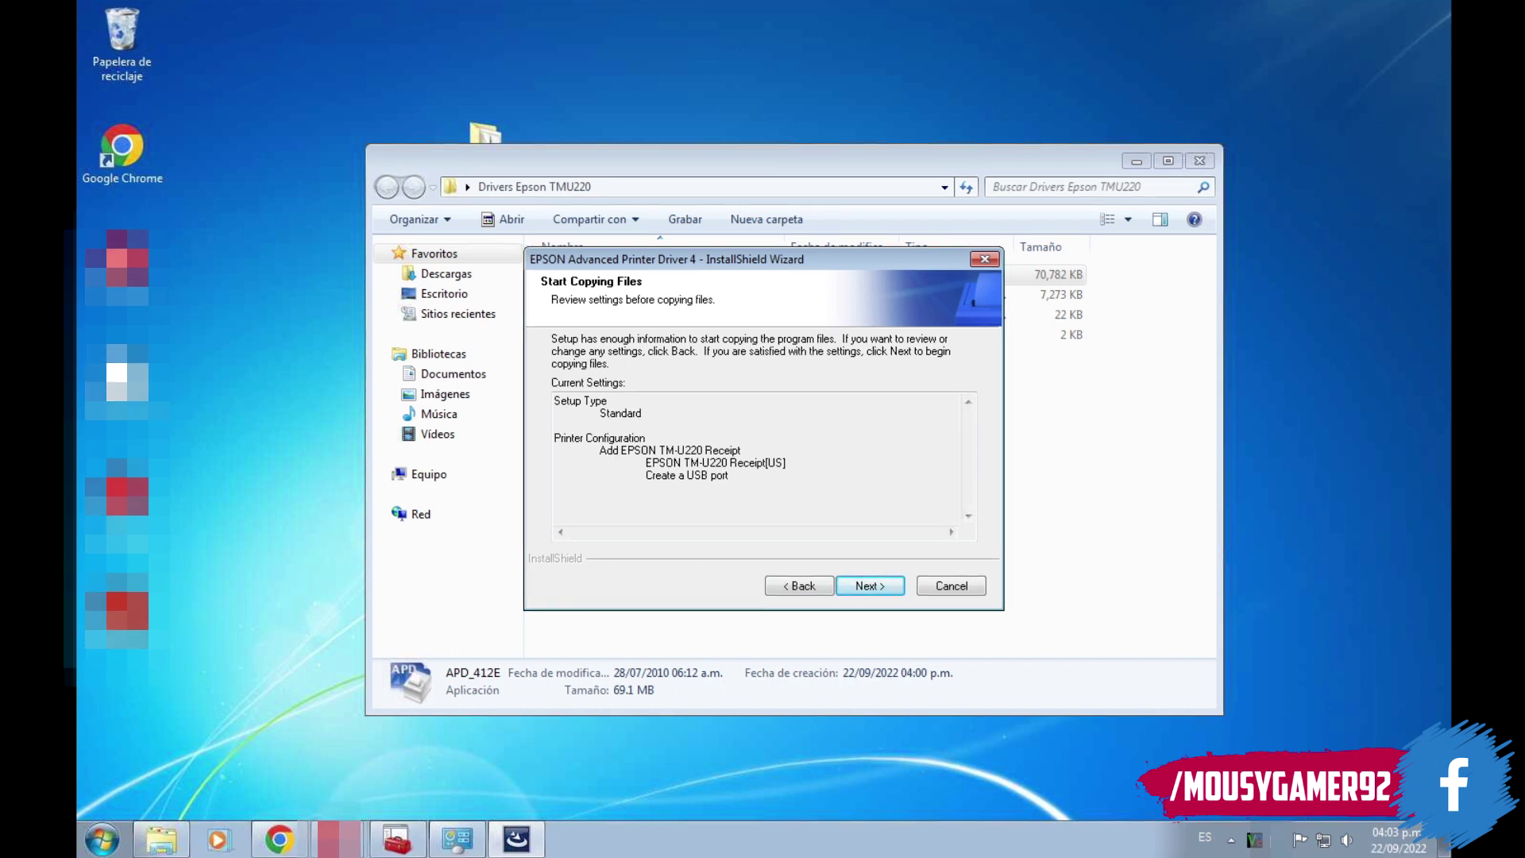
click(866, 589)
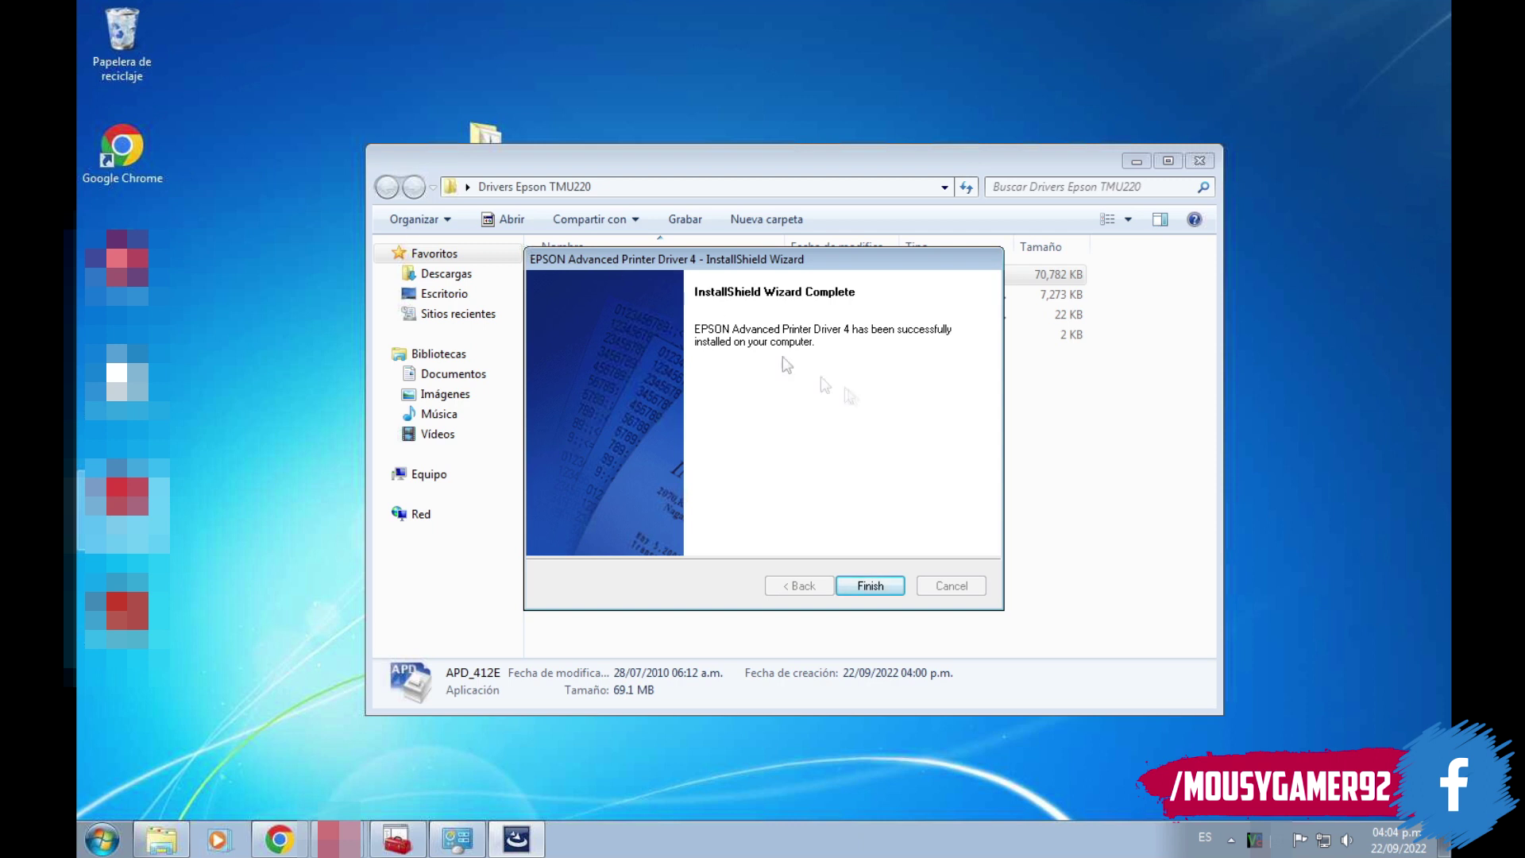
click(887, 589)
click(1199, 161)
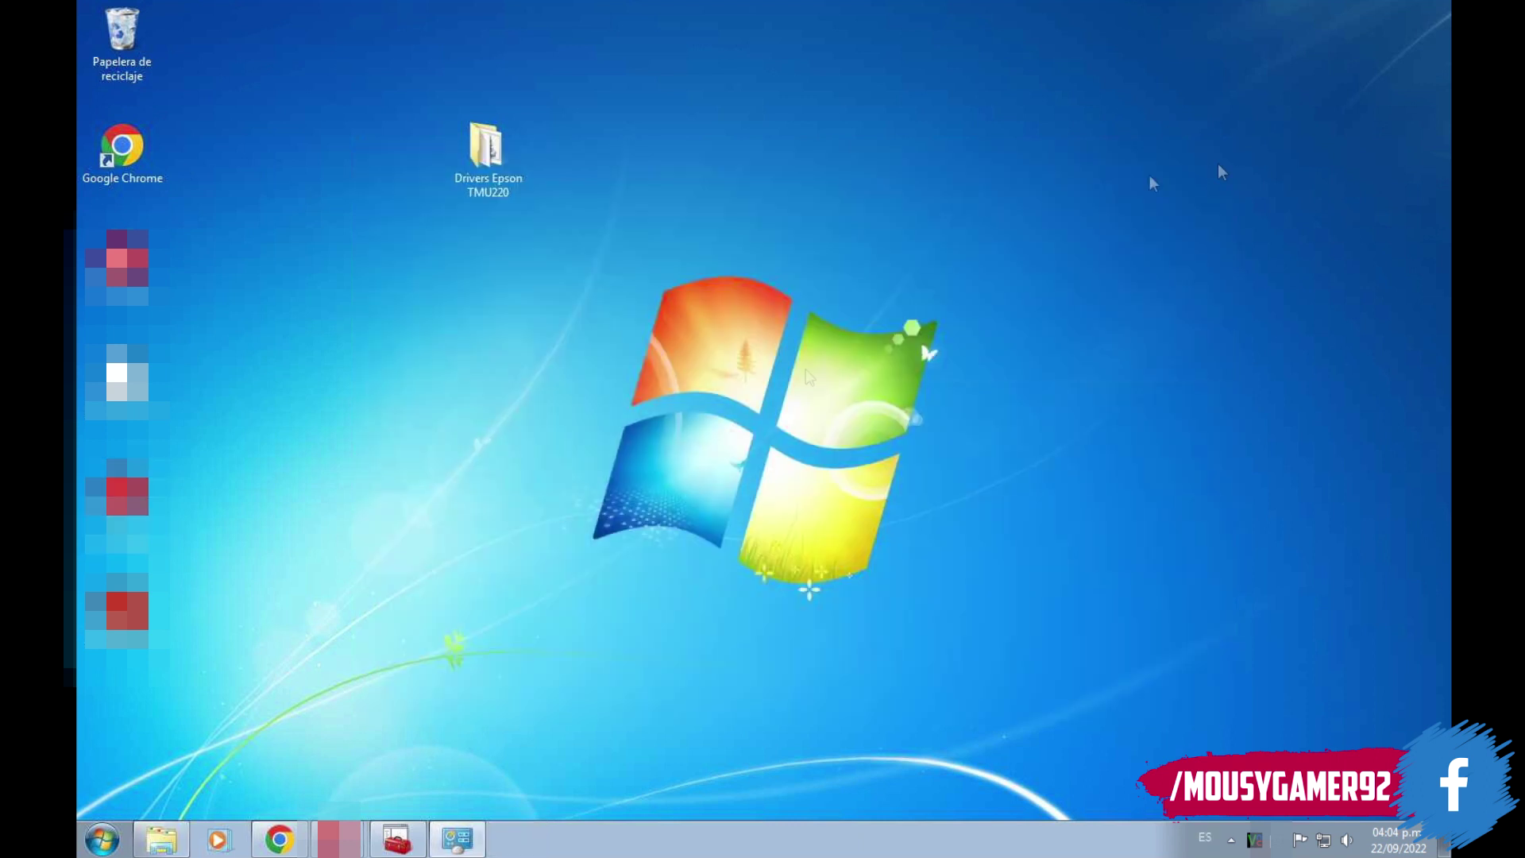
- Bring back the Devices and Printers window, maximize it and refresh the device list
click(457, 846)
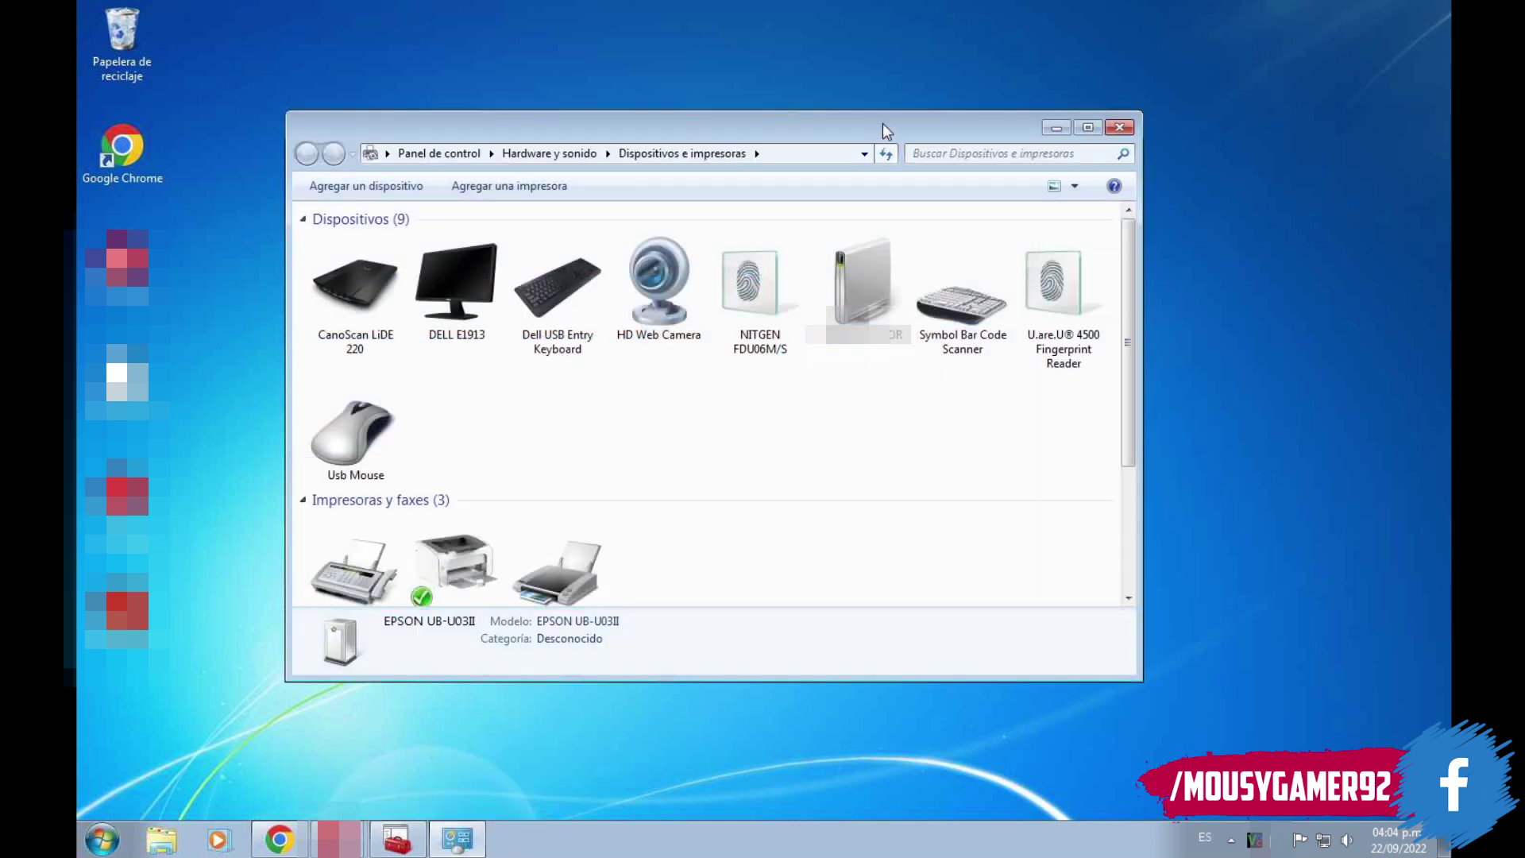
double_click(883, 122)
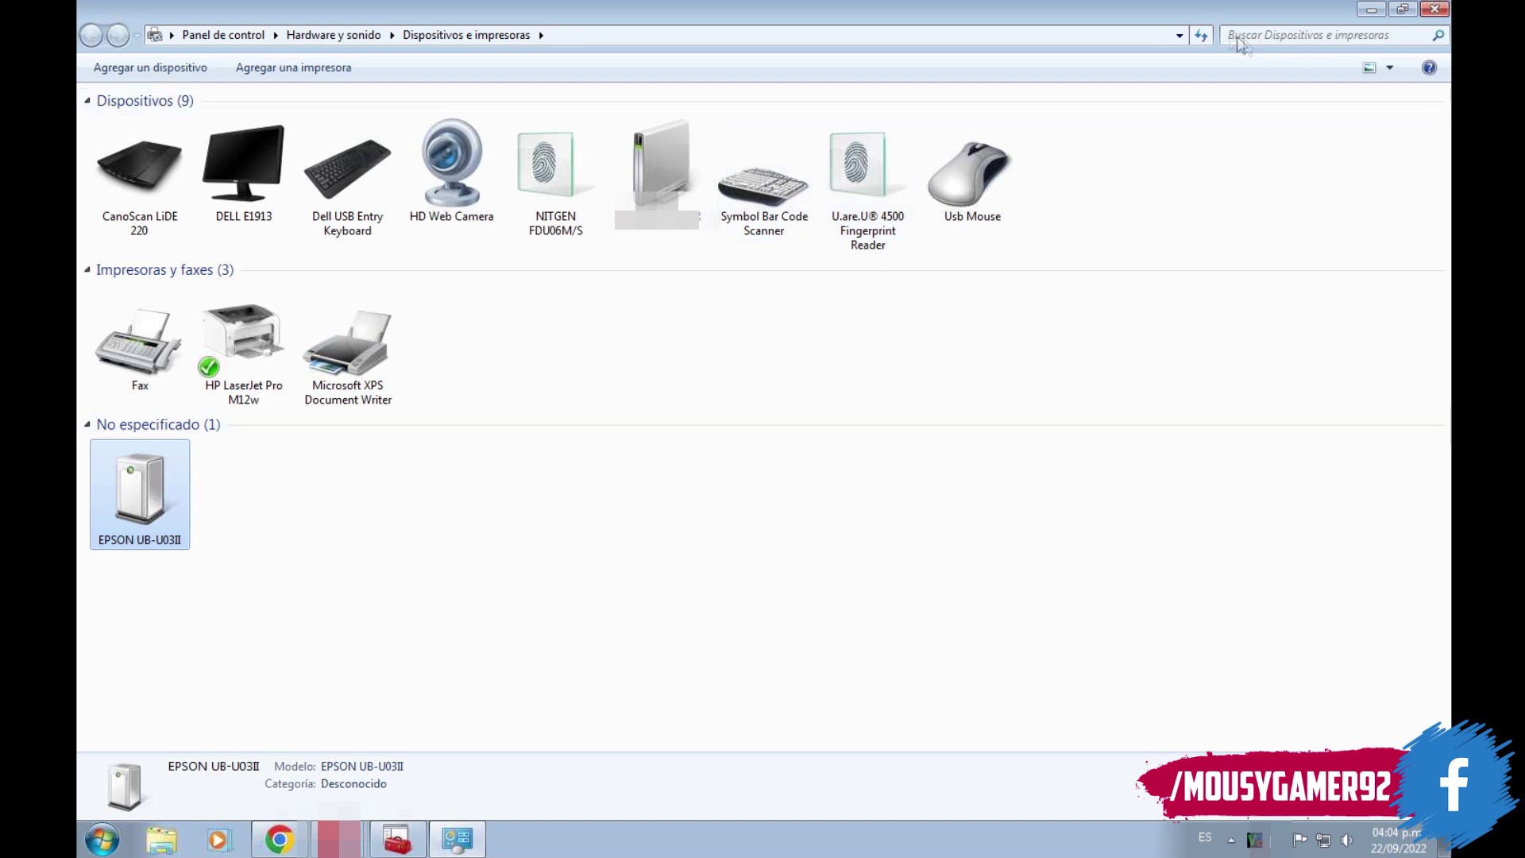
click(1201, 35)
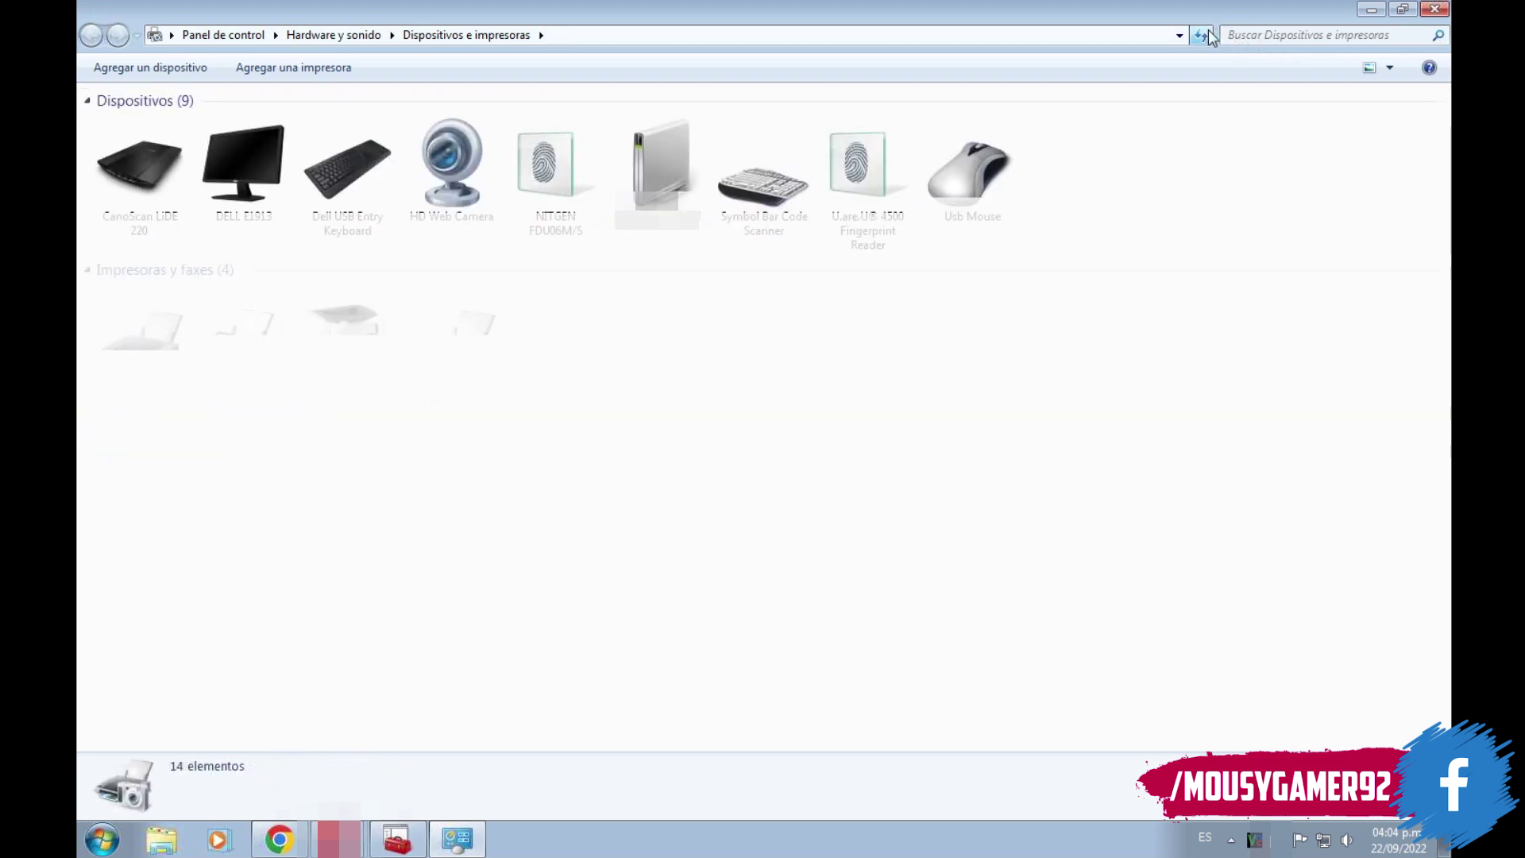
- Open the print queue of the EPSON TM-U220 Receipt printer and move its window clear of the printer icons
click(141, 350)
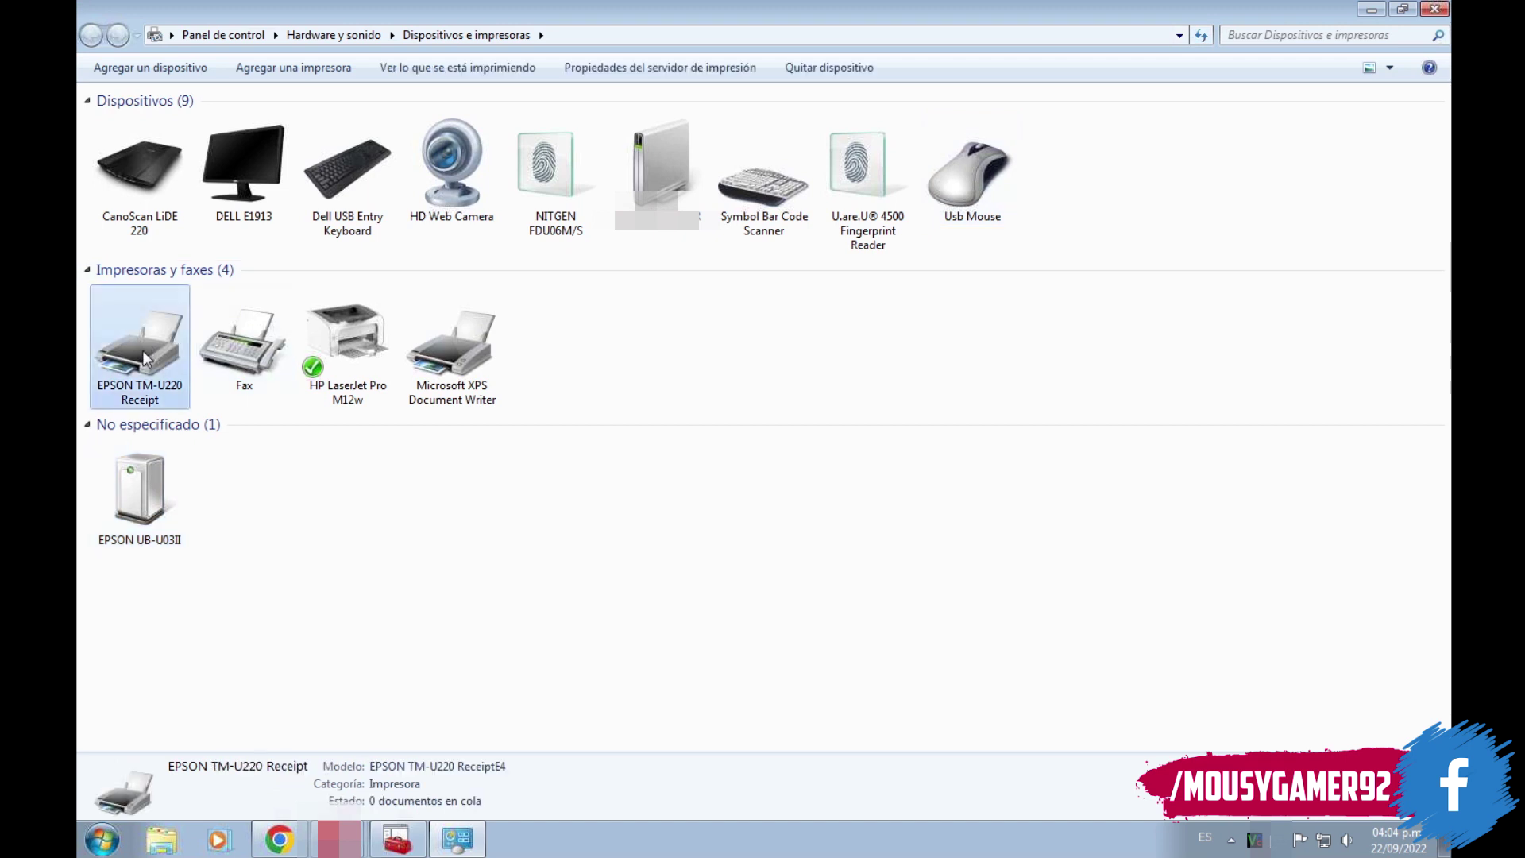
right_click(142, 350)
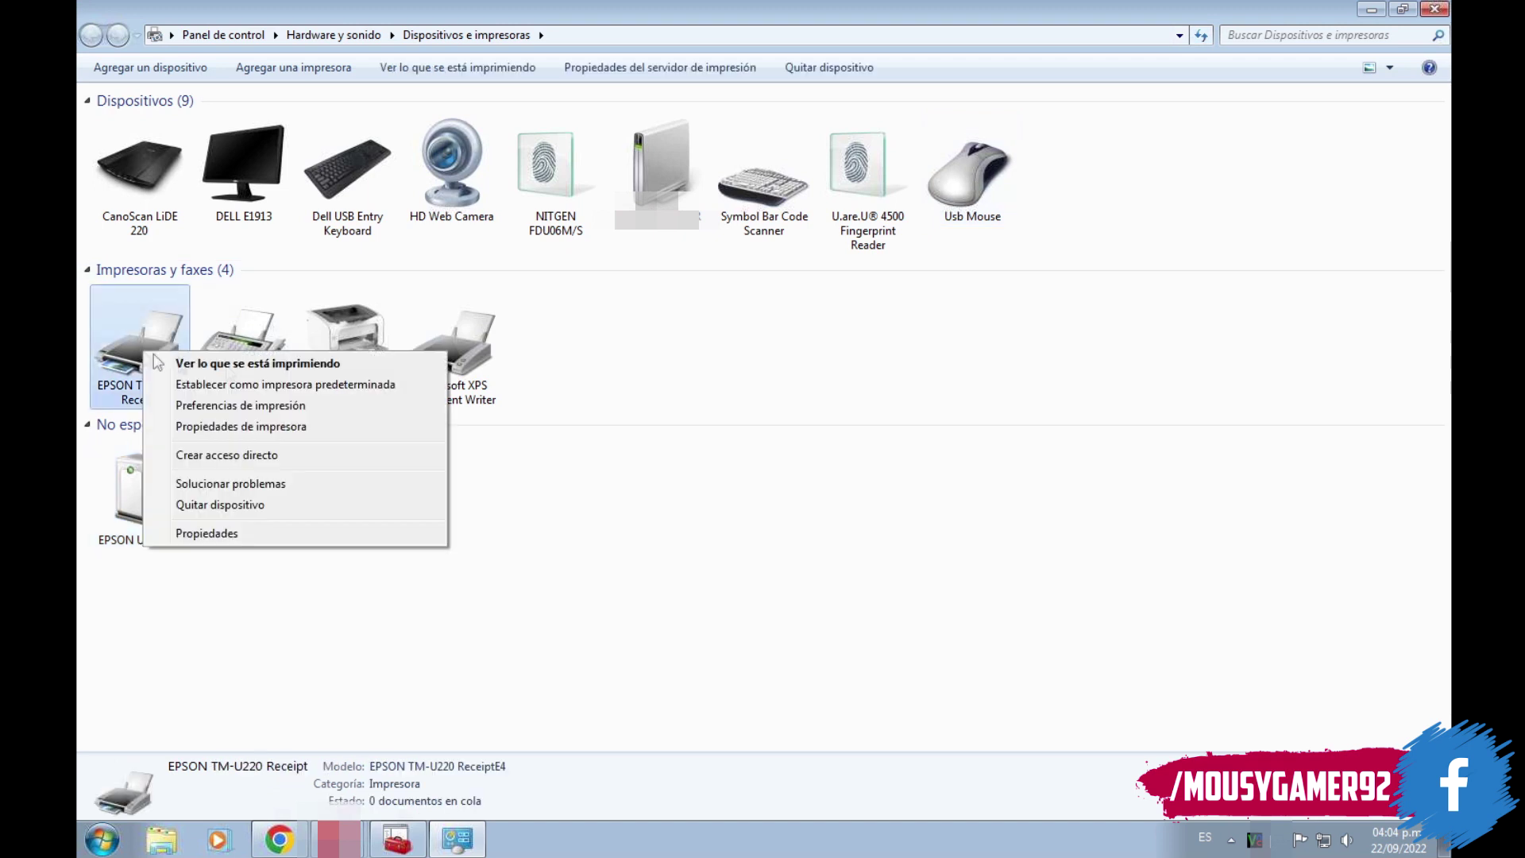
click(310, 364)
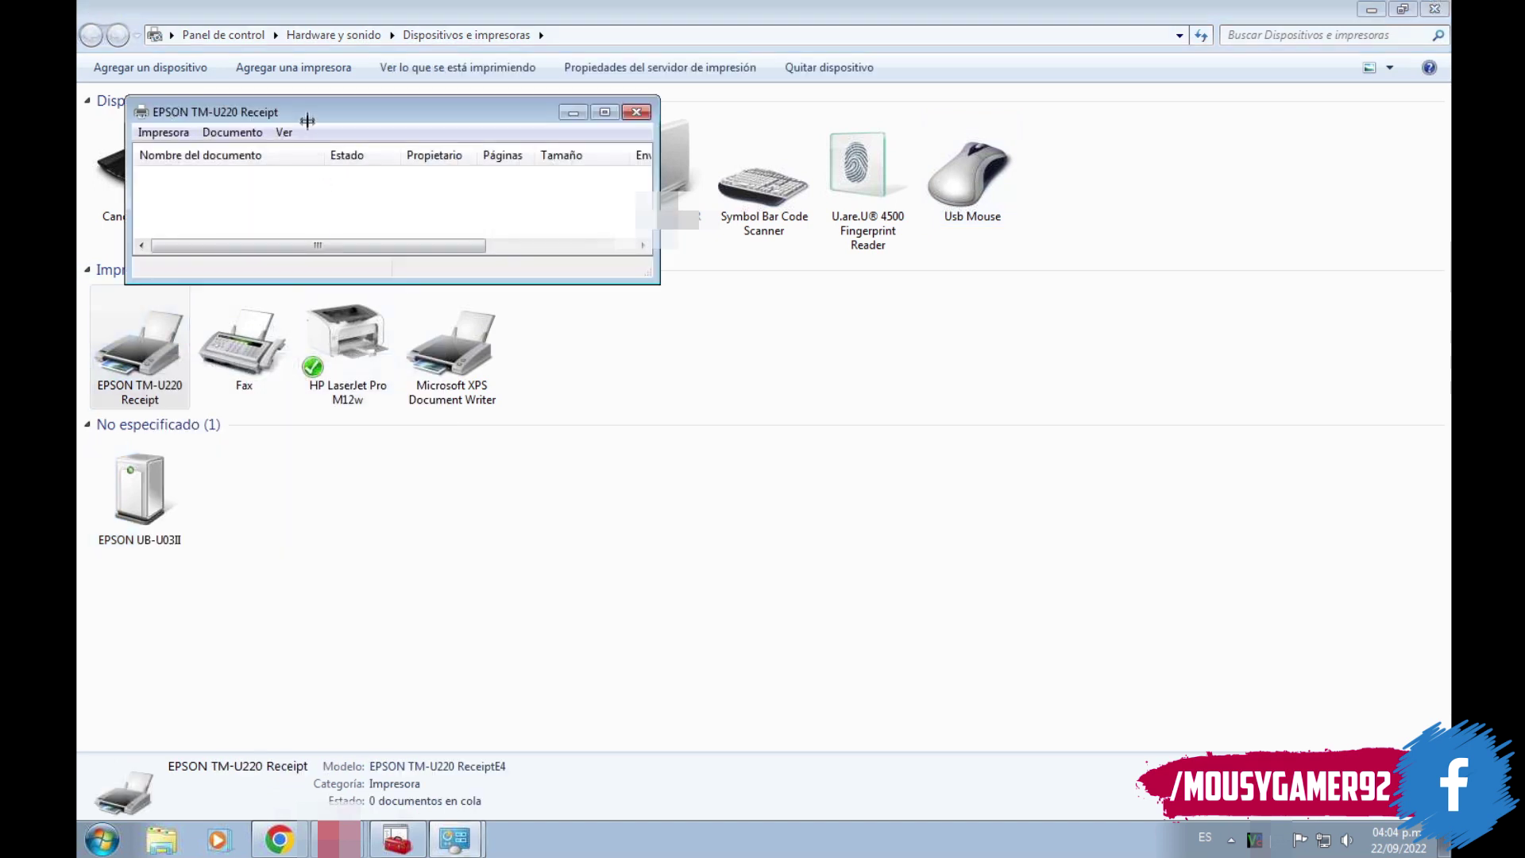
drag(319, 118, 801, 344)
- Print a test page from the EPSON TM-U220 Receipt printer properties, and close the properties
right_click(151, 368)
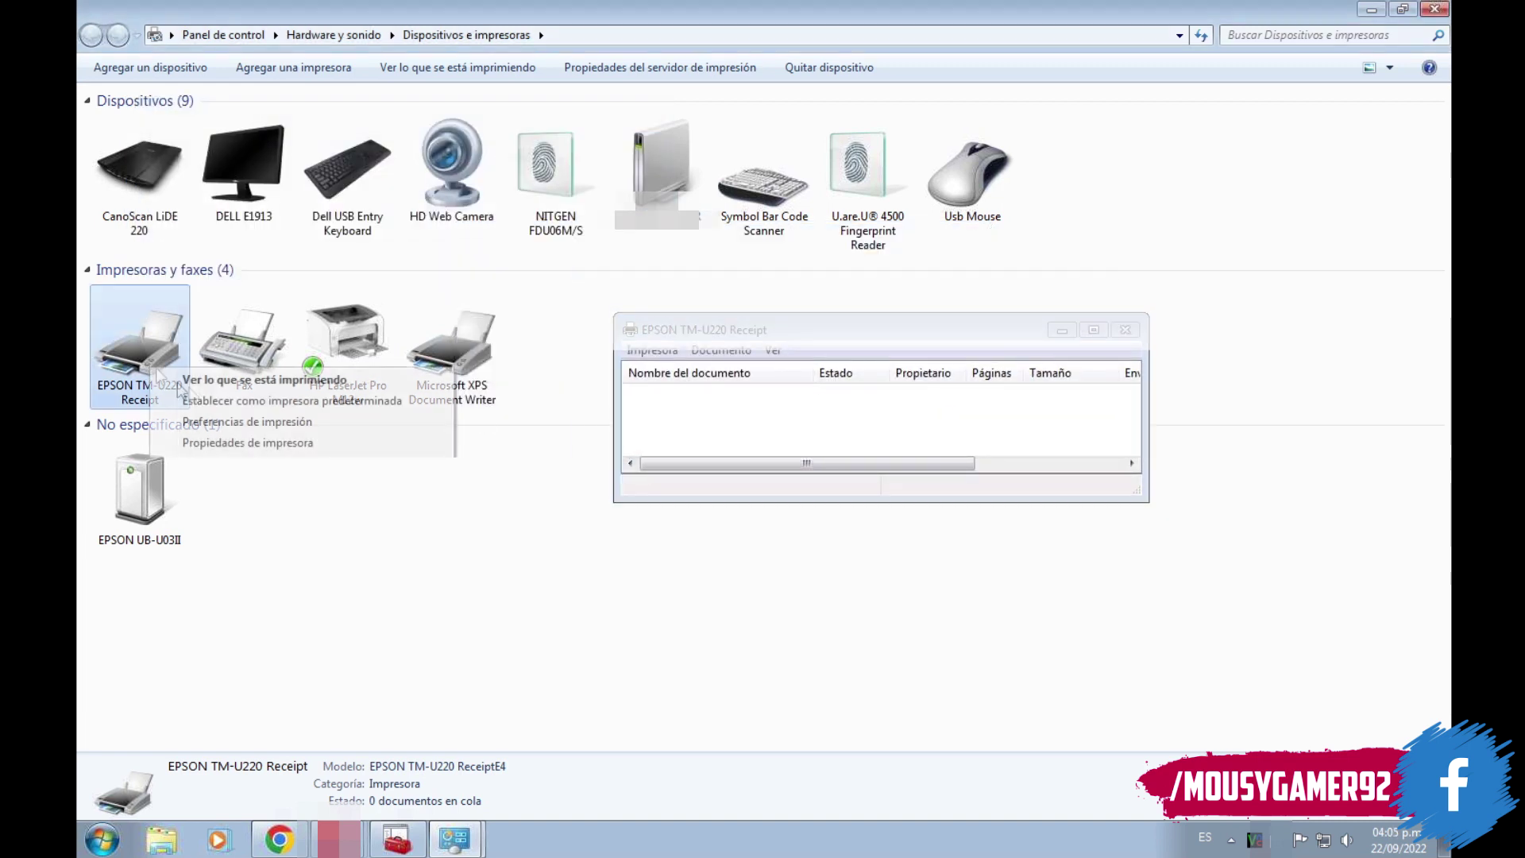
click(288, 445)
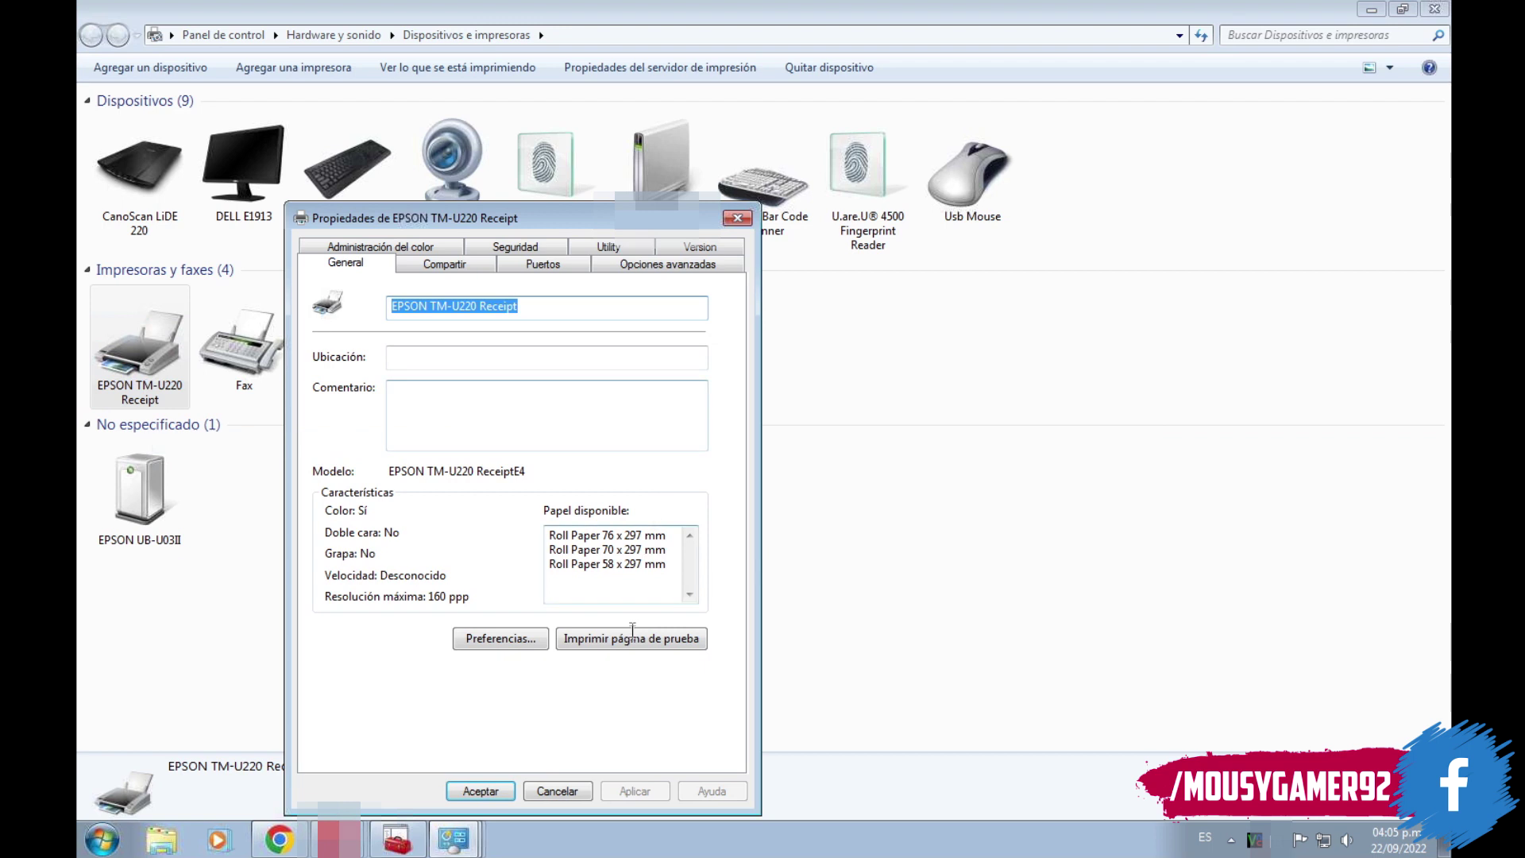
click(630, 649)
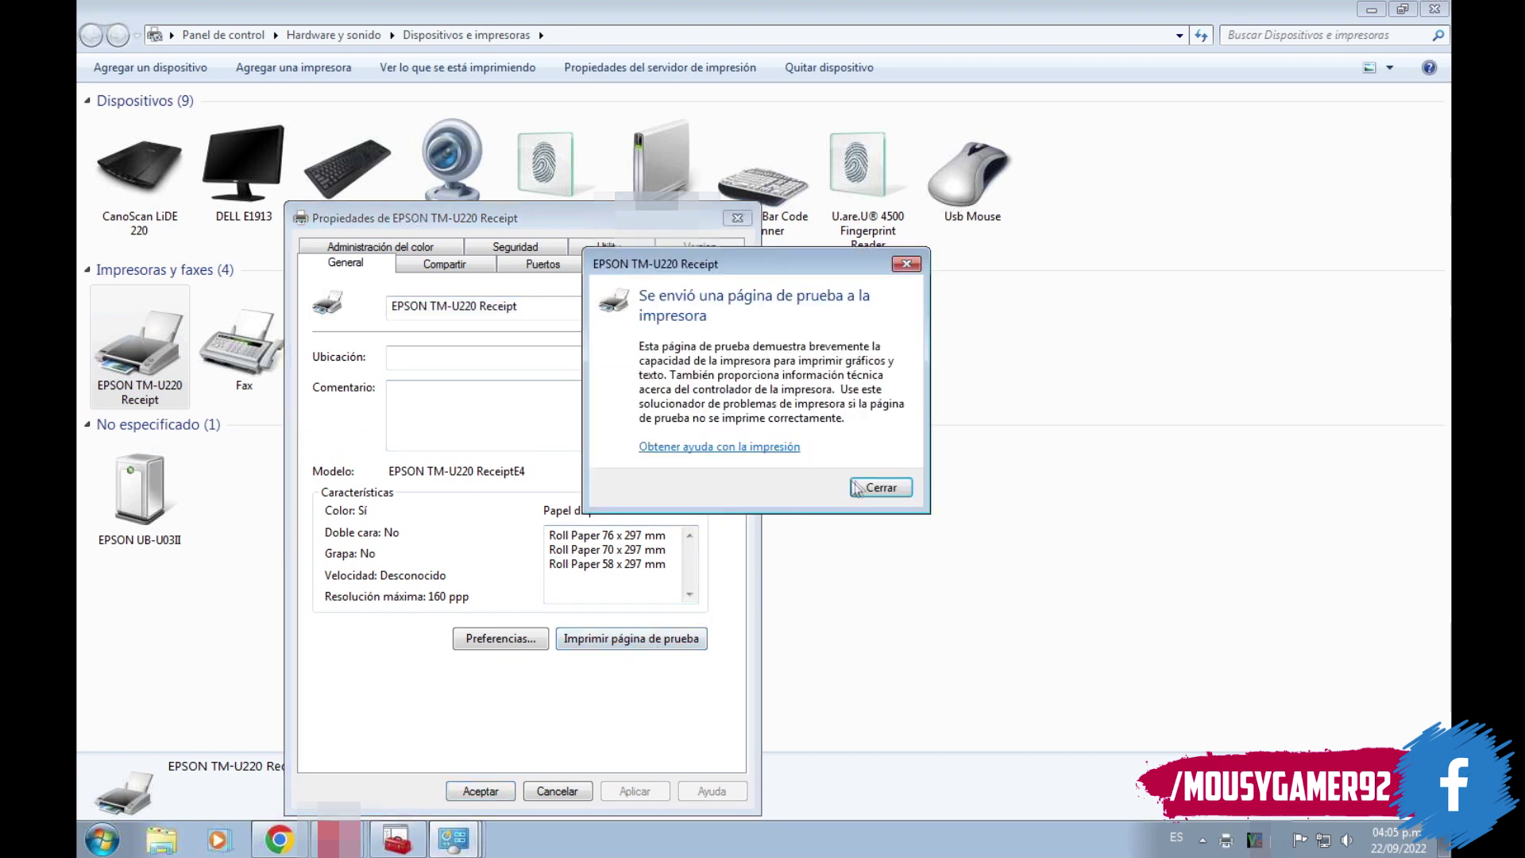
click(875, 488)
click(479, 791)
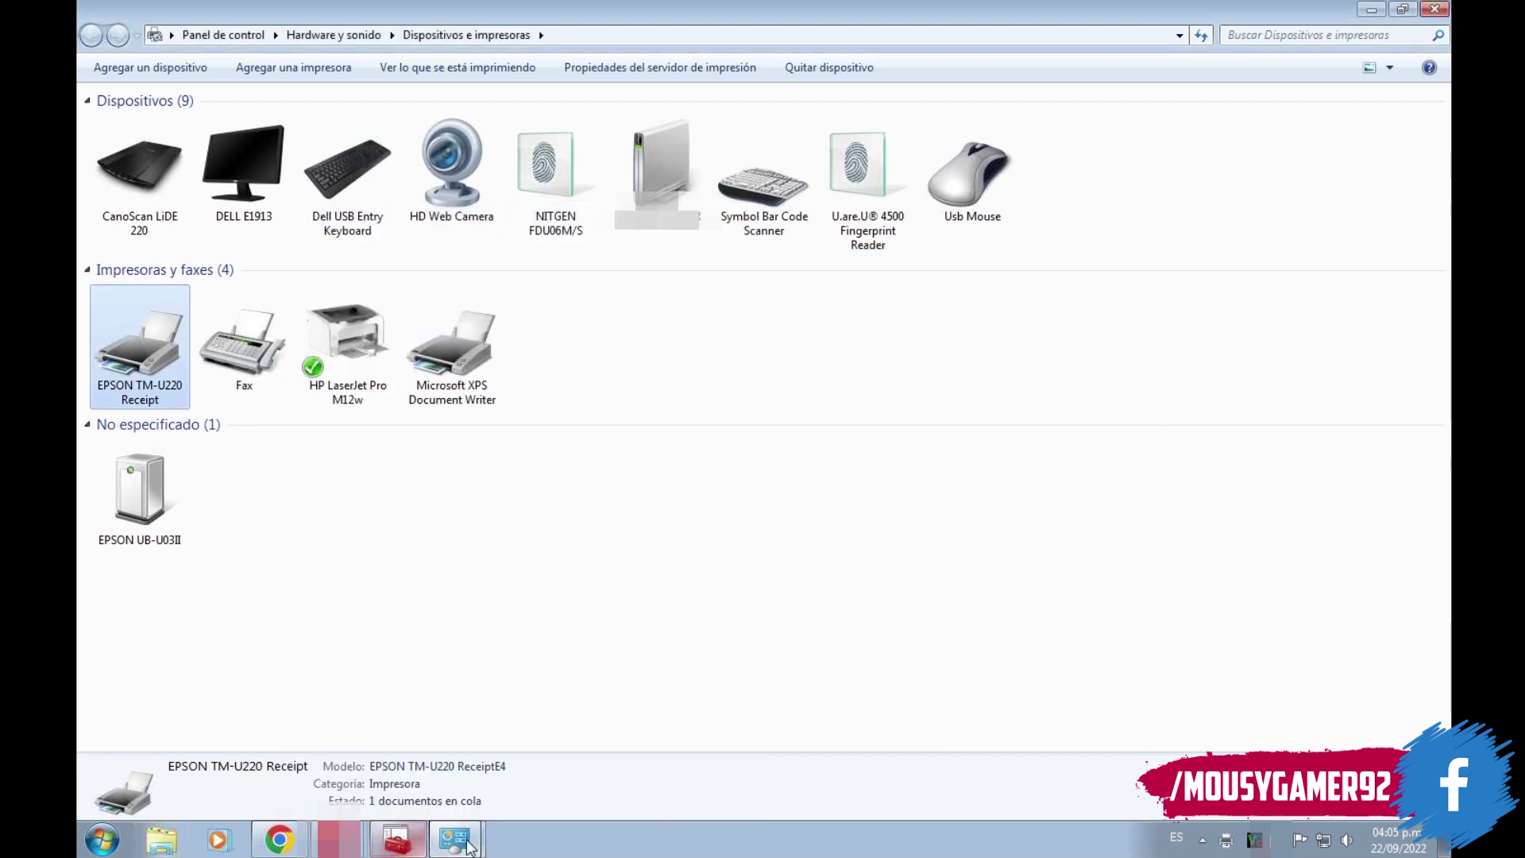
- Bring the EPSON TM-U220 Receipt print queue to the front and enlarge its window to view the test page job
mouse_move(454, 838)
click(495, 796)
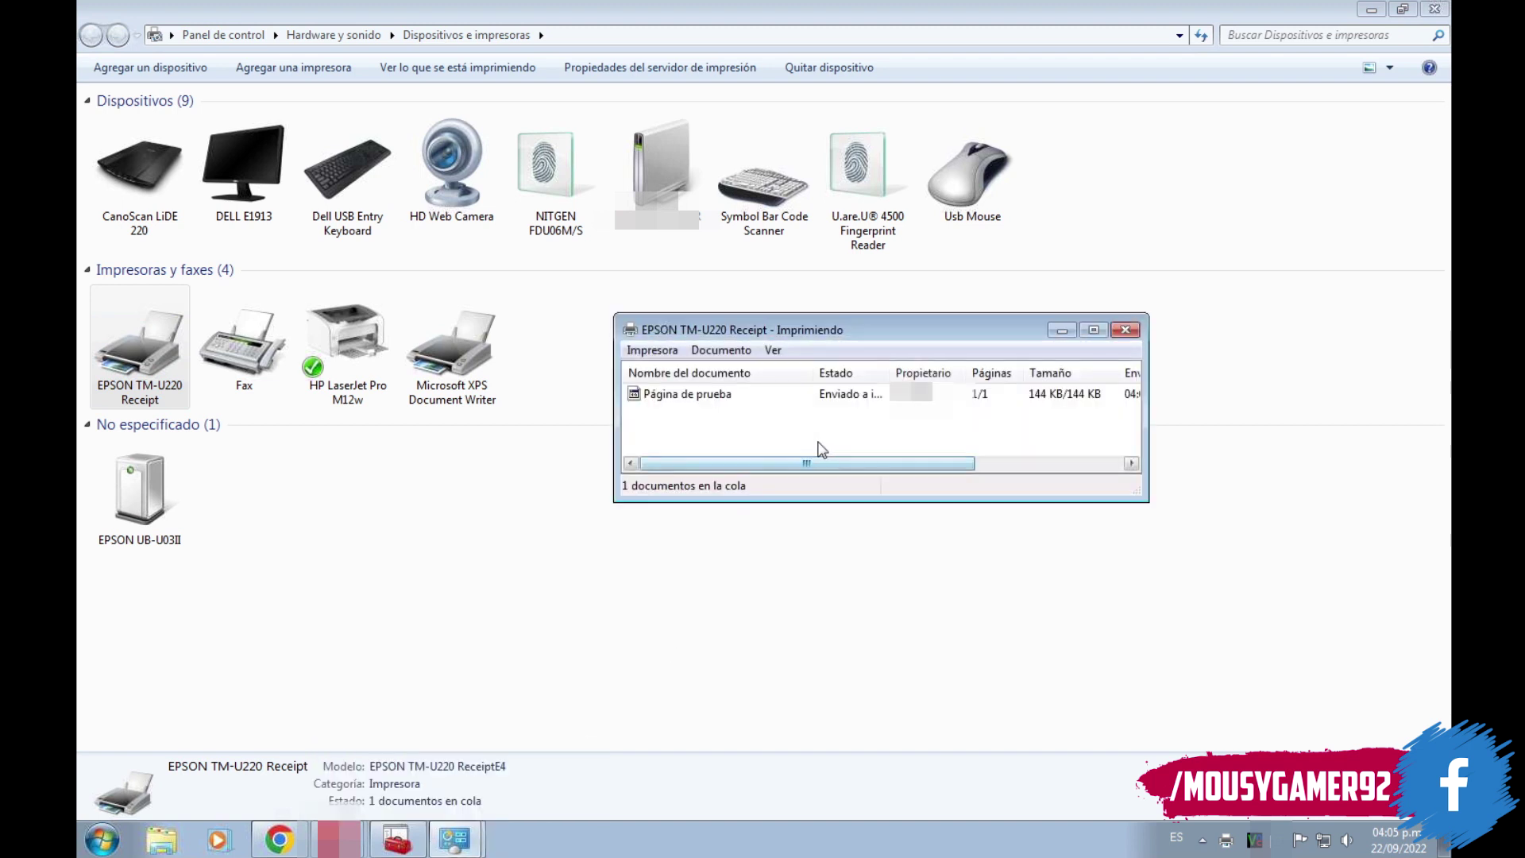
drag(1138, 494, 1221, 564)
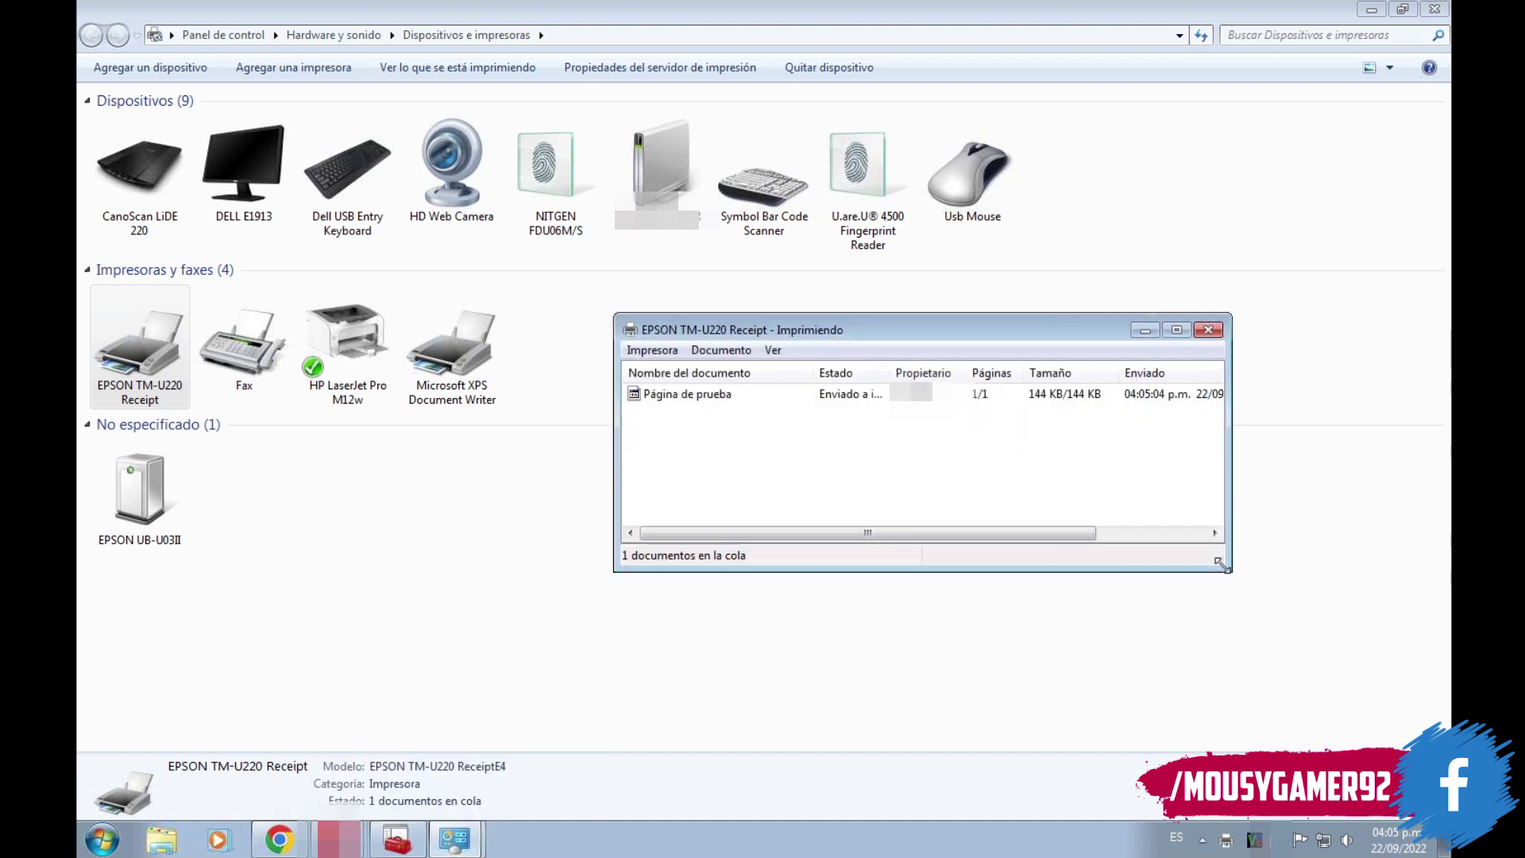